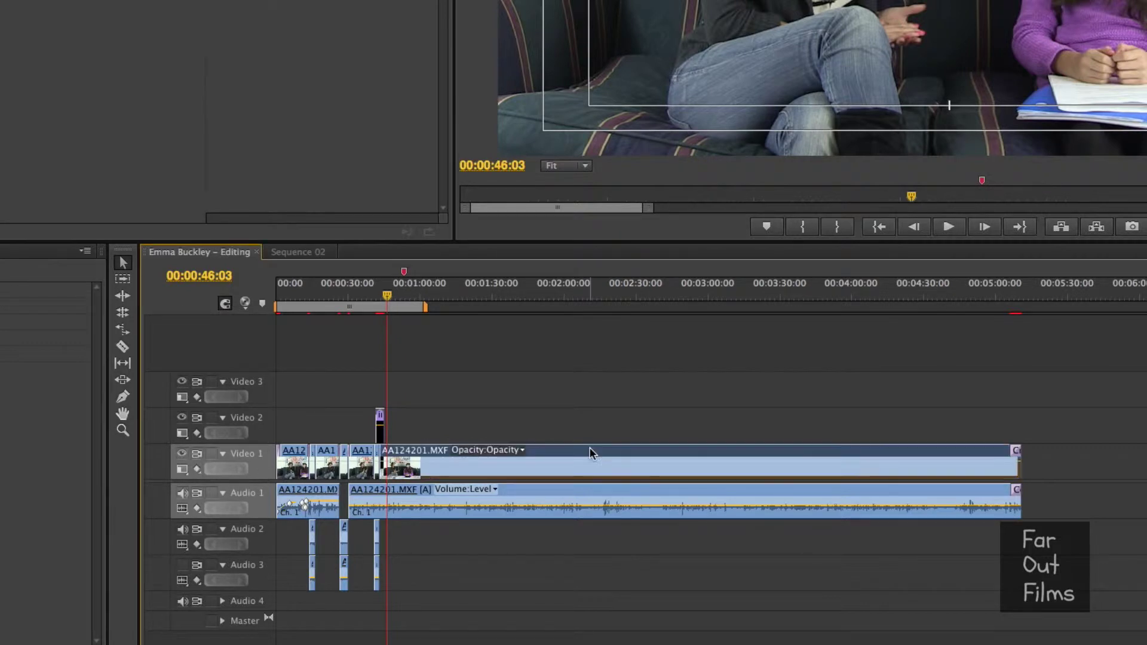
pyautogui.click(615, 497)
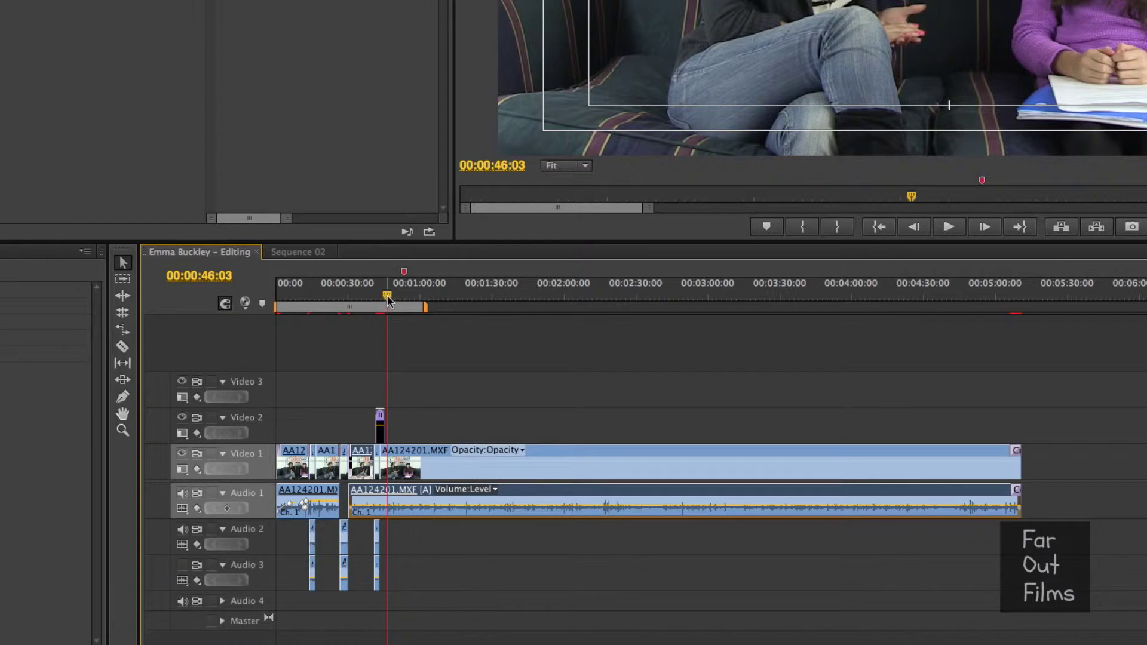
pyautogui.moveTo(388, 293); pyautogui.dragTo(476, 317)
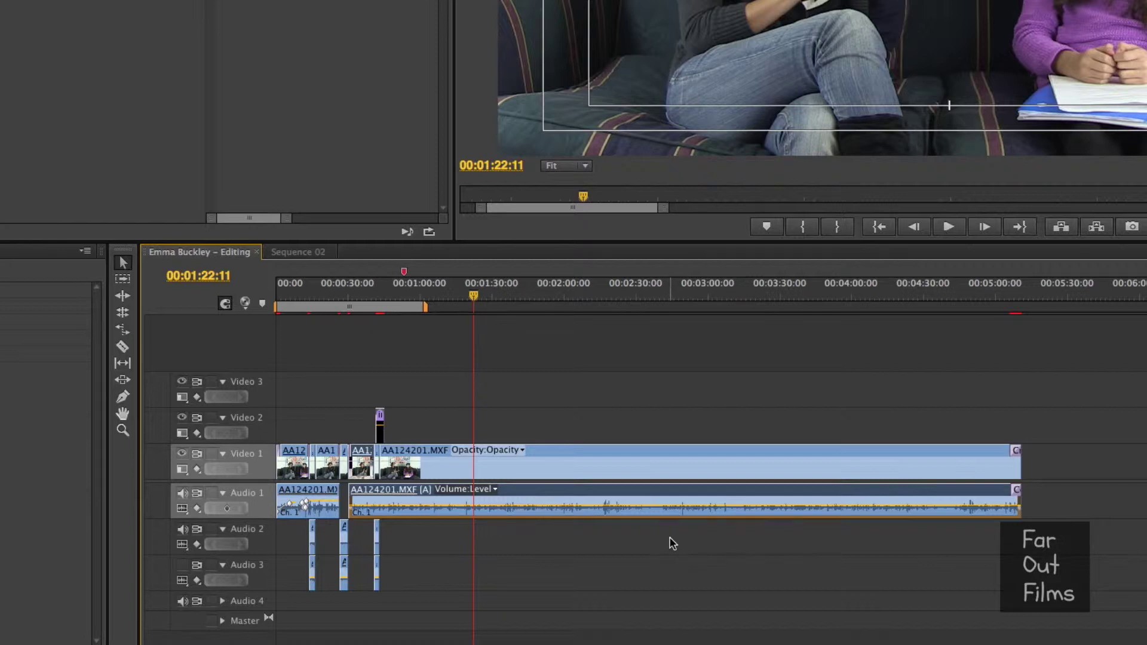
pyautogui.moveTo(669, 510); pyautogui.dragTo(669, 508)
# Step: Send the interview audio clip from Premiere Pro to Audition with Edit Clip In Adobe Audition
pyautogui.rightClick(656, 492)
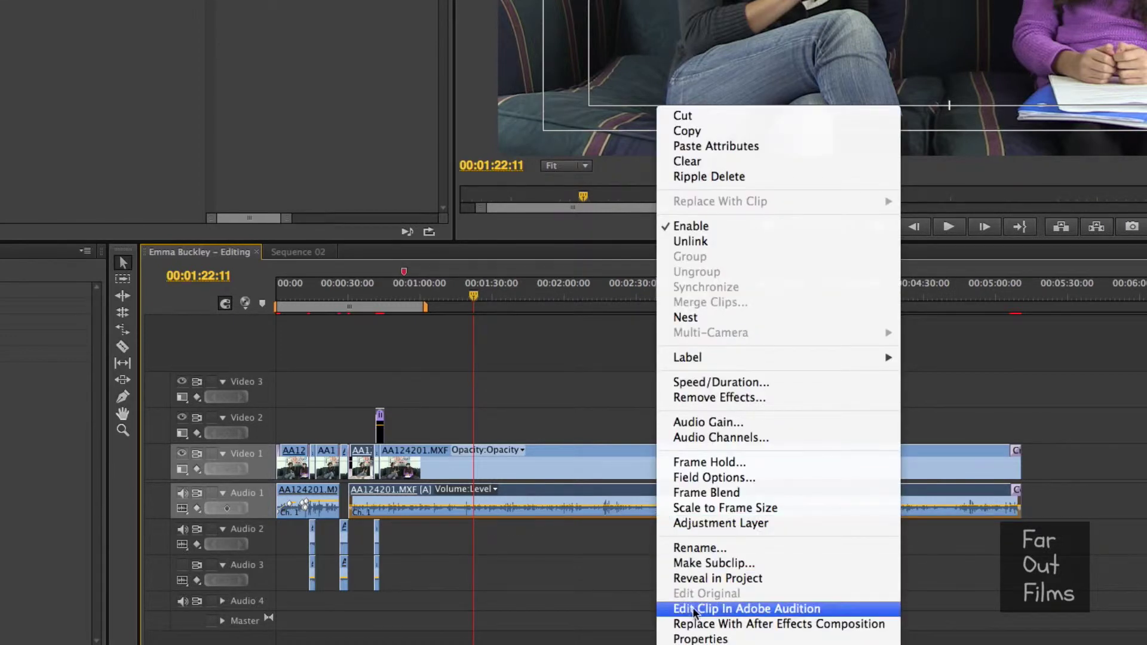
pyautogui.click(736, 609)
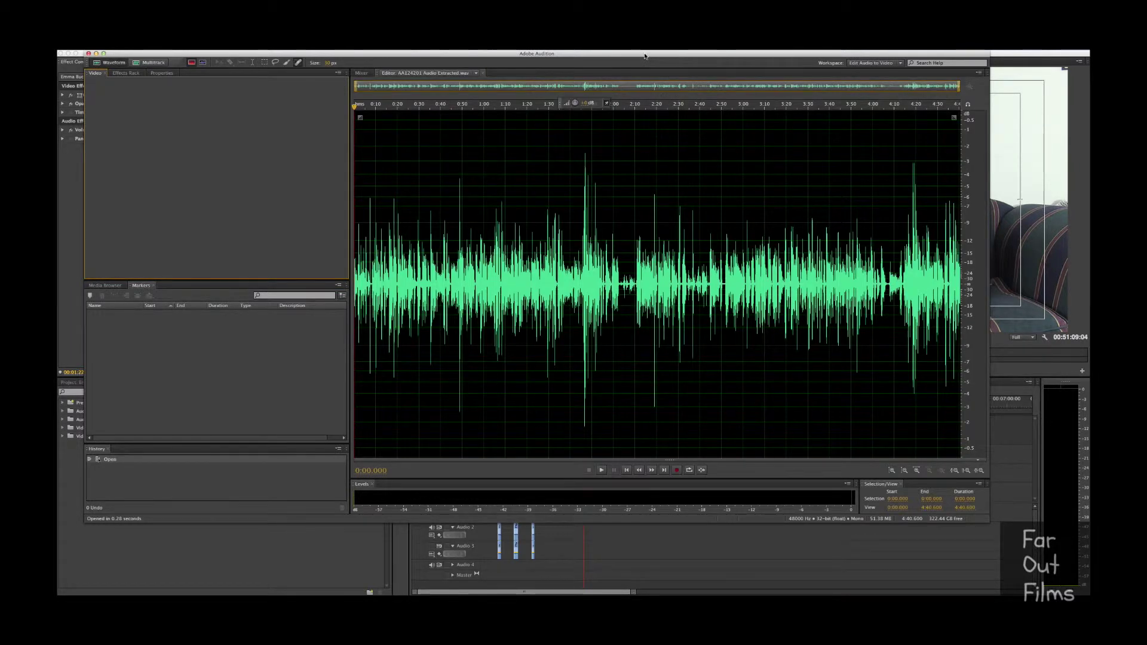
# Step: Zoom the Audition waveform in to the first 23 seconds of the interview
pyautogui.moveTo(644, 58); pyautogui.dragTo(685, 122)
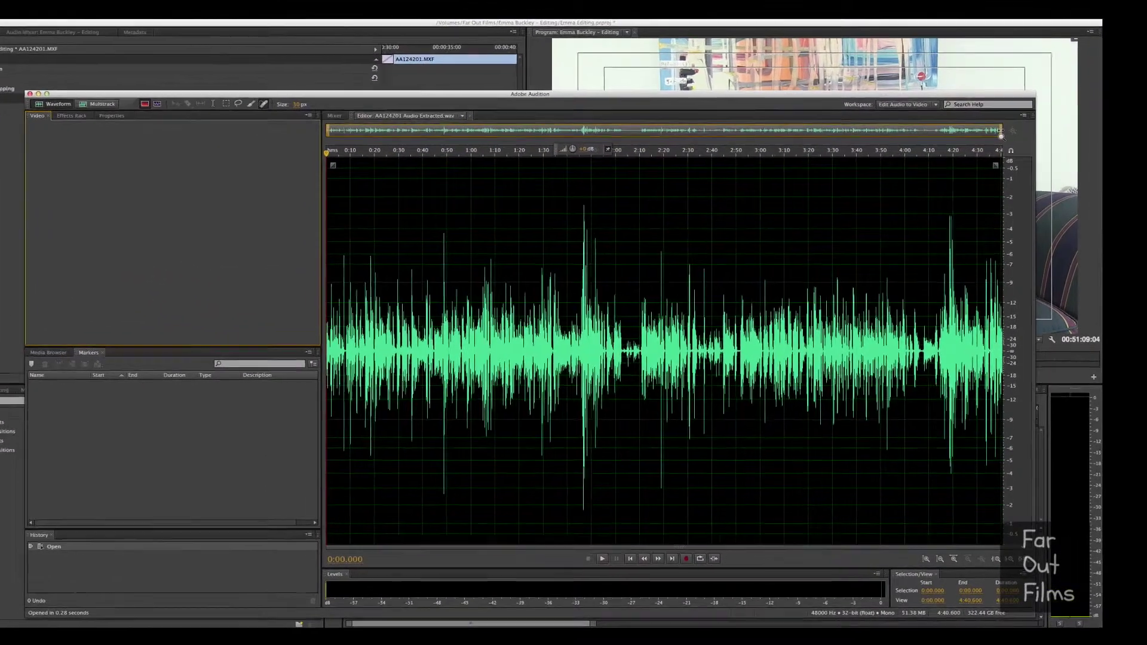
pyautogui.moveTo(1001, 131); pyautogui.dragTo(536, 181)
pyautogui.moveTo(457, 157); pyautogui.dragTo(276, 152)
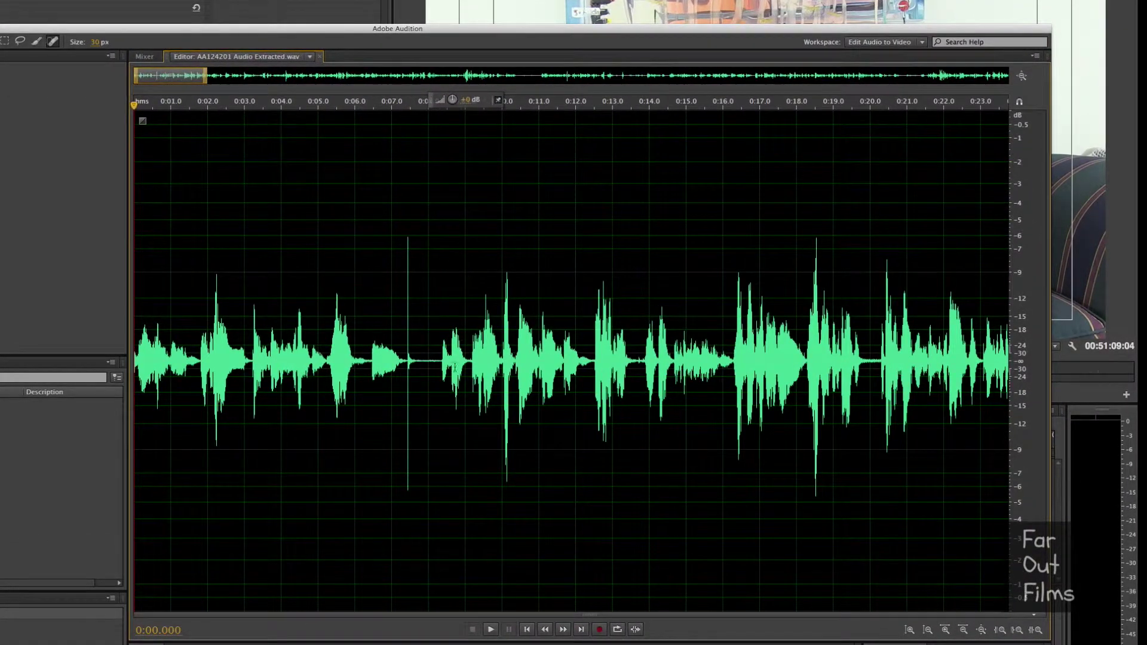
# Step: Move the playhead around the spike near 0:07.4 to locate the quiet gap
pyautogui.click(407, 352)
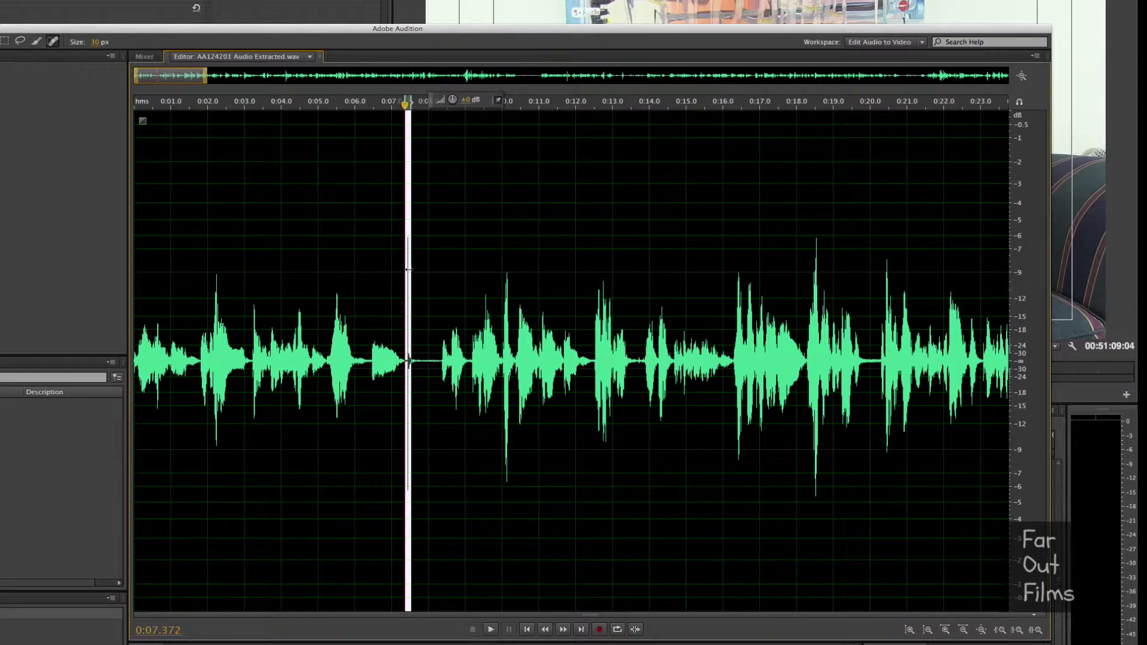
pyautogui.click(424, 338)
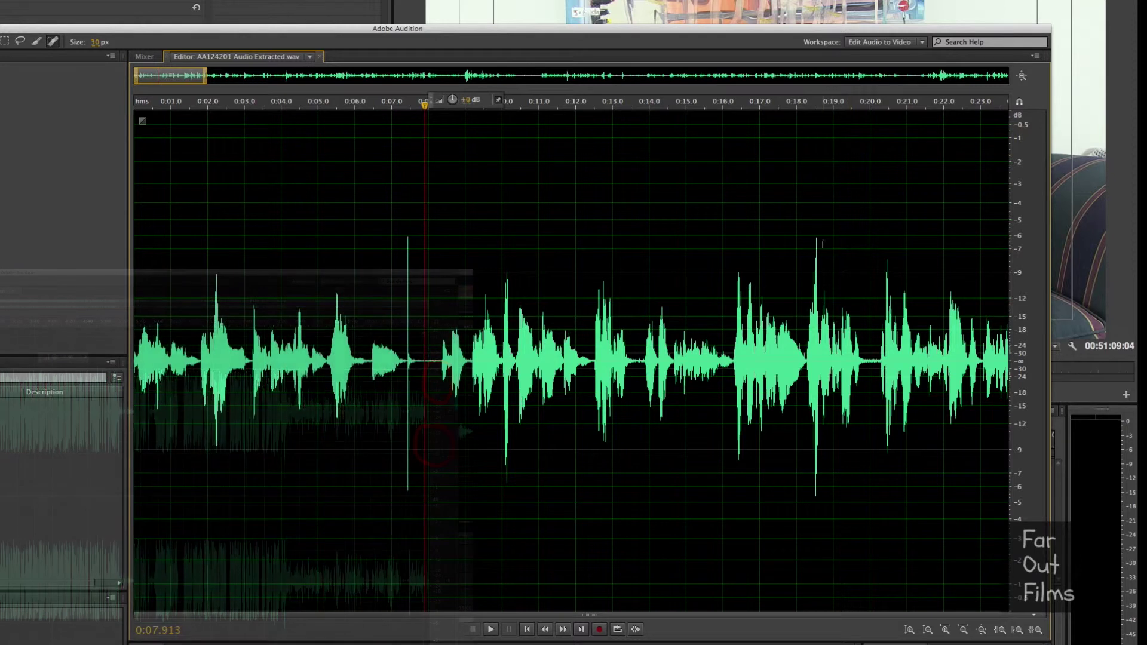
pyautogui.click(408, 235)
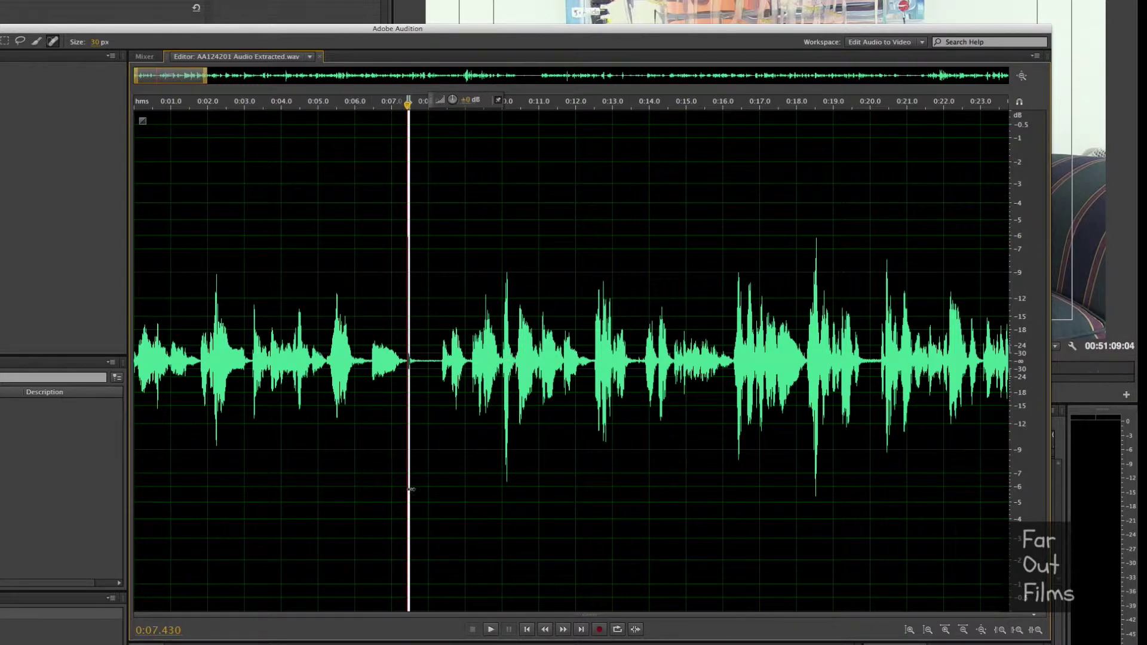
pyautogui.click(529, 288)
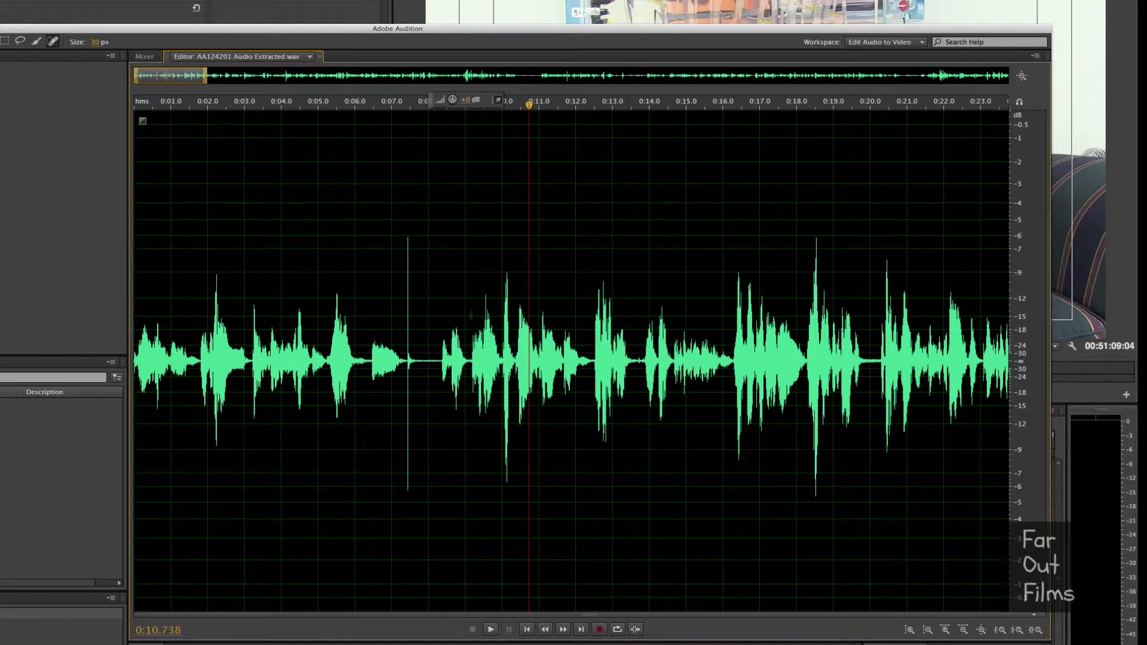
# Step: Select and preview the short quiet stretch at 0:07.68, then clear the selection
pyautogui.moveTo(416, 358); pyautogui.dragTo(439, 360)
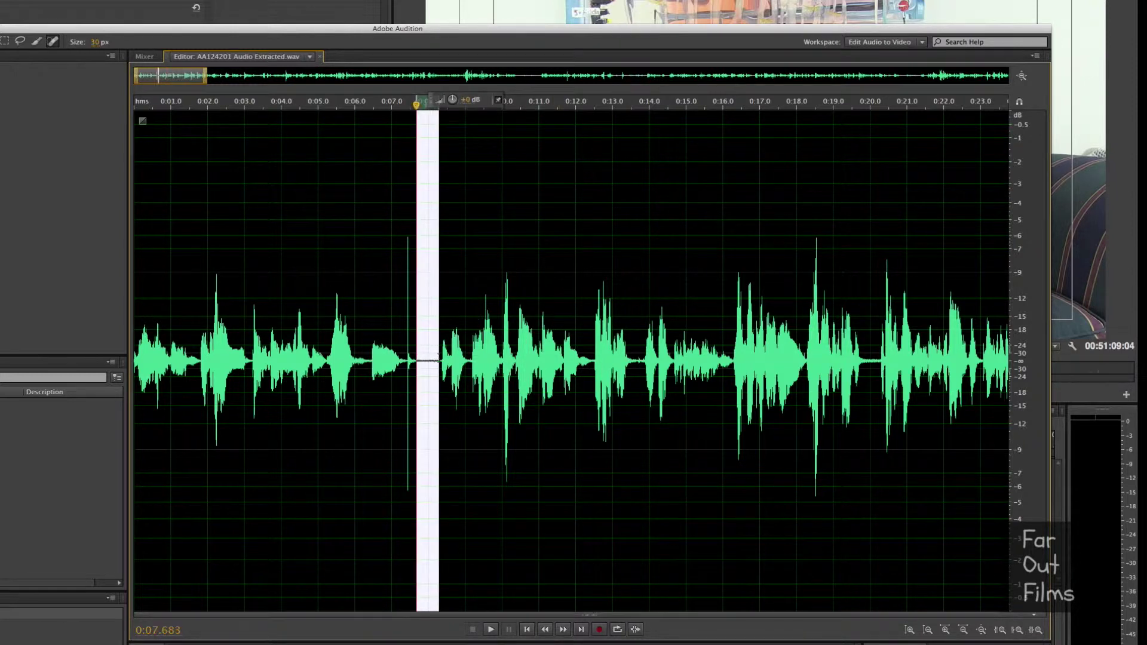
pyautogui.press('space')
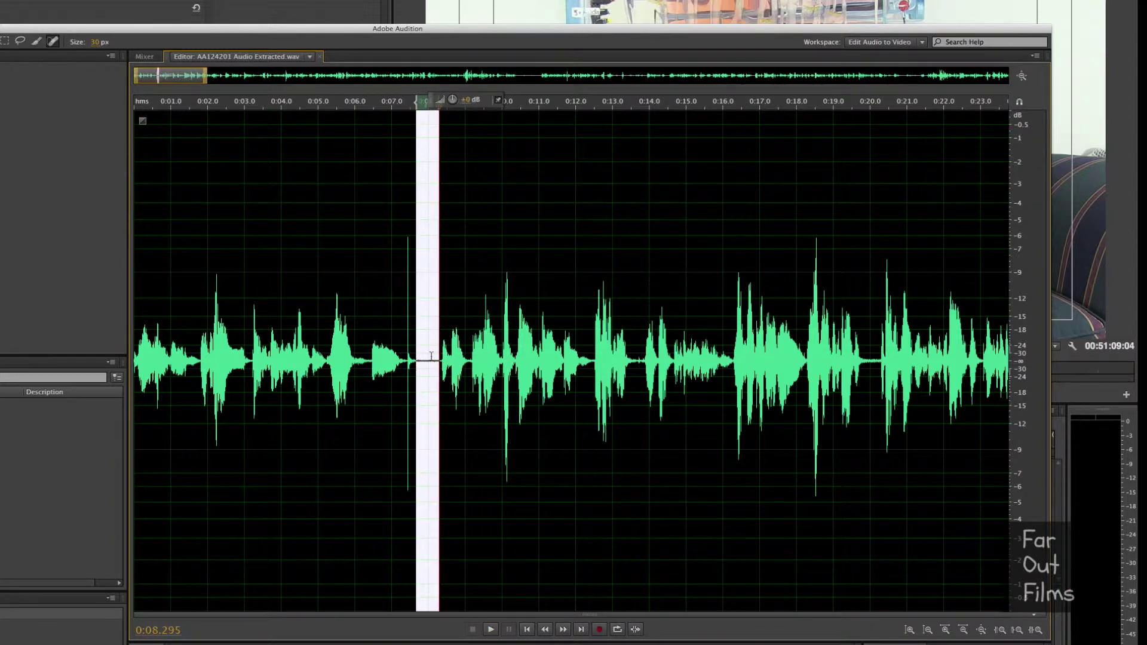
pyautogui.click(431, 356)
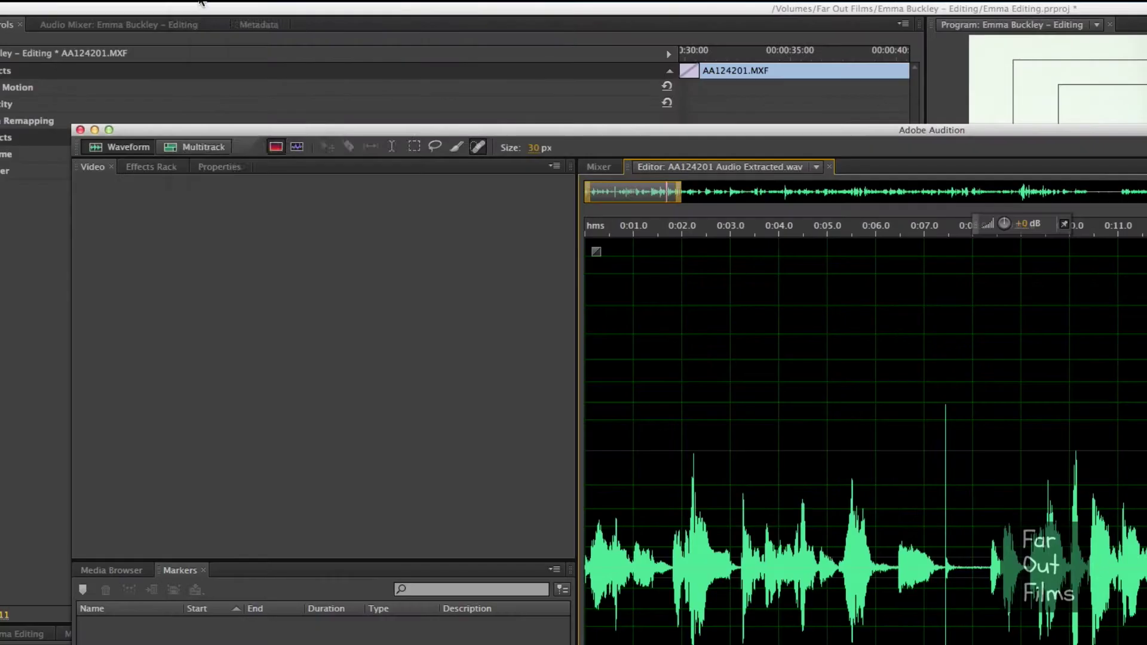
# Step: Capture a noise print from the 0.454-second quiet gap starting at 0:19.823
pyautogui.click(191, 45)
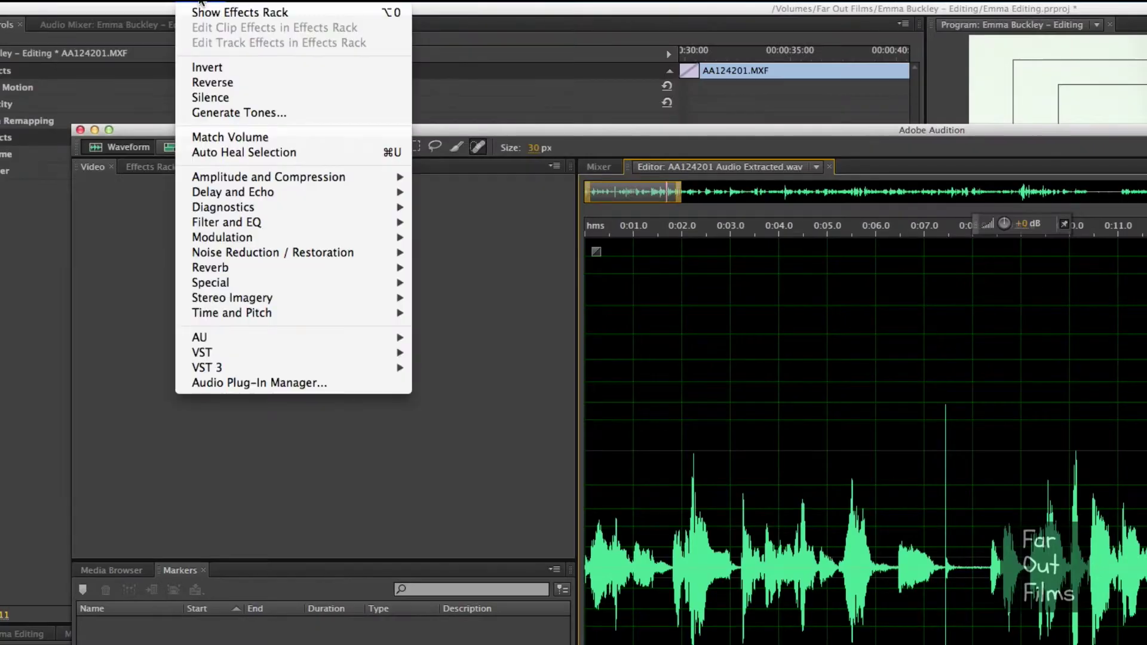
pyautogui.moveTo(267, 251)
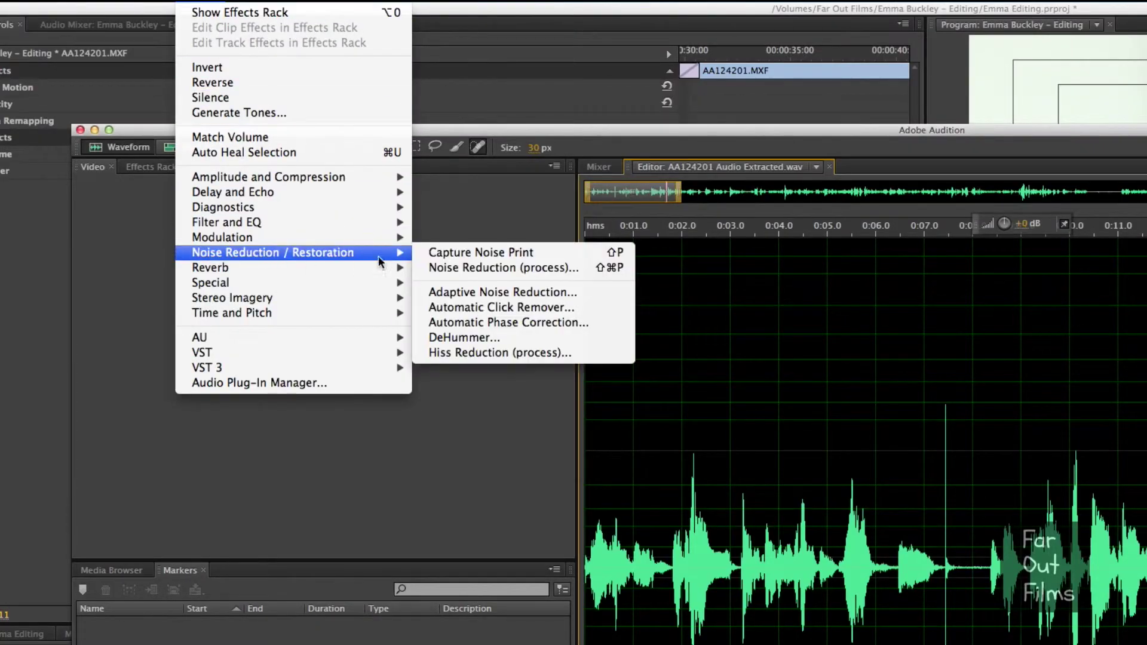
pyautogui.click(465, 252)
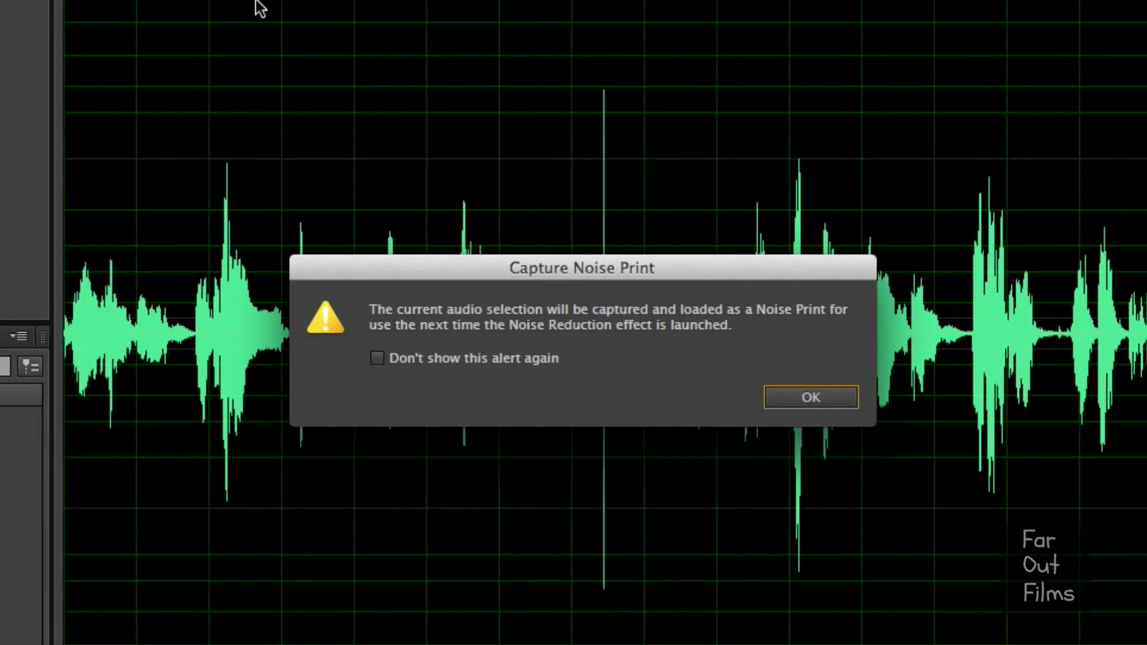
pyautogui.click(836, 403)
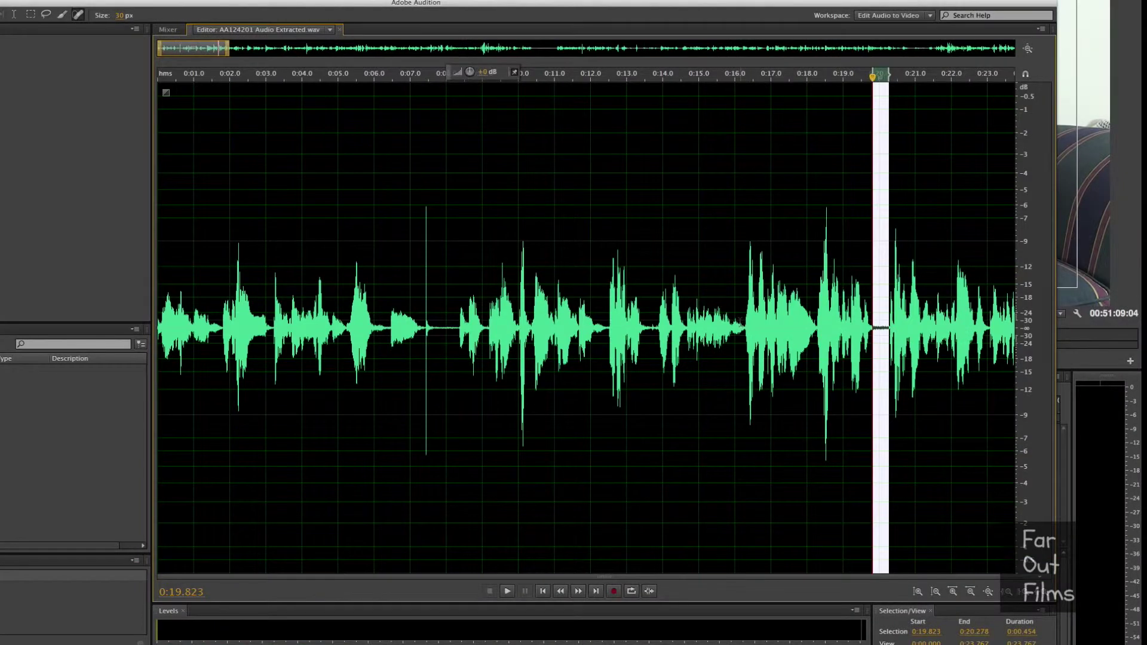
# Step: Select the whole recording and apply Noise Reduction (process) at 16% and 40 dB
pyautogui.moveTo(740, 442); pyautogui.dragTo(889, 439)
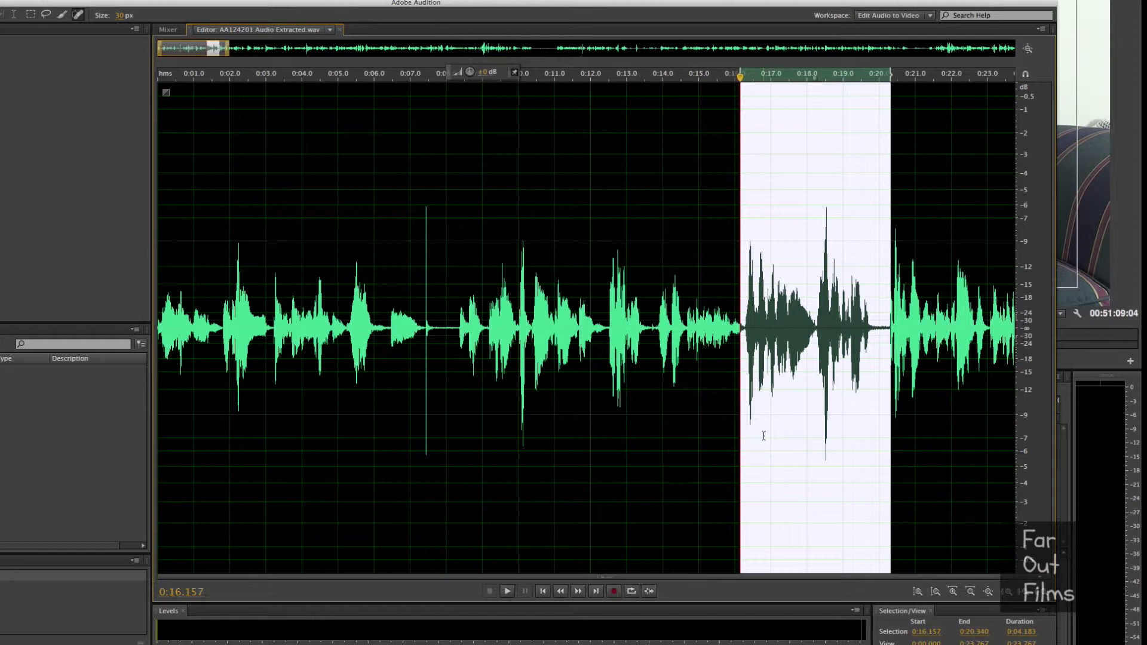
pyautogui.press('super+a')
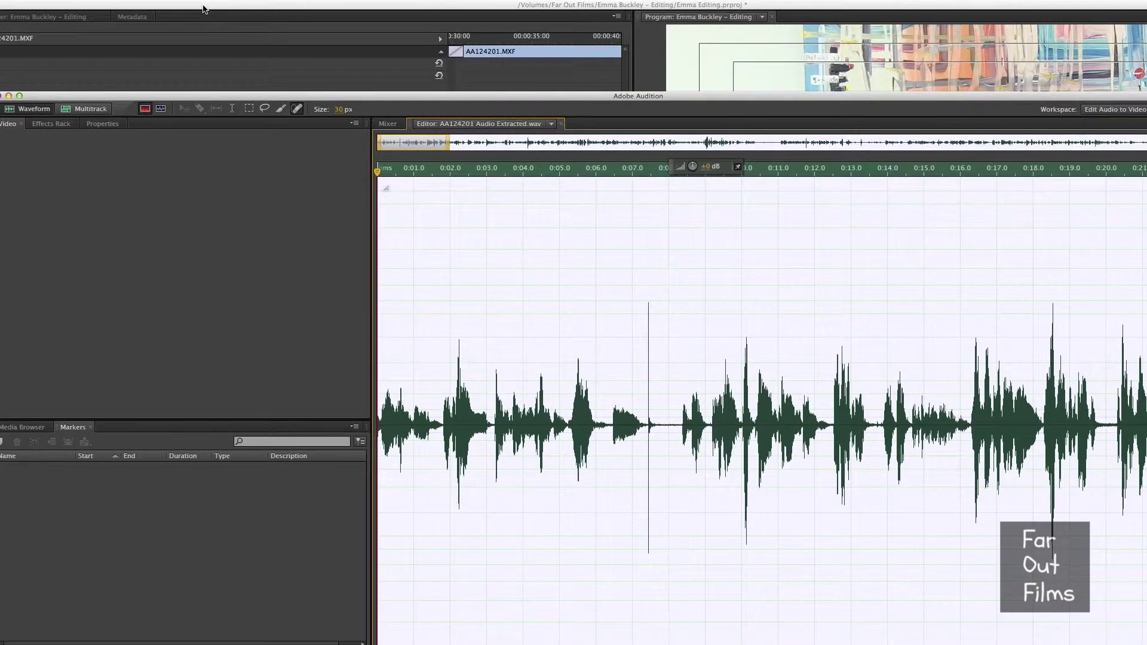
pyautogui.click(90, 1)
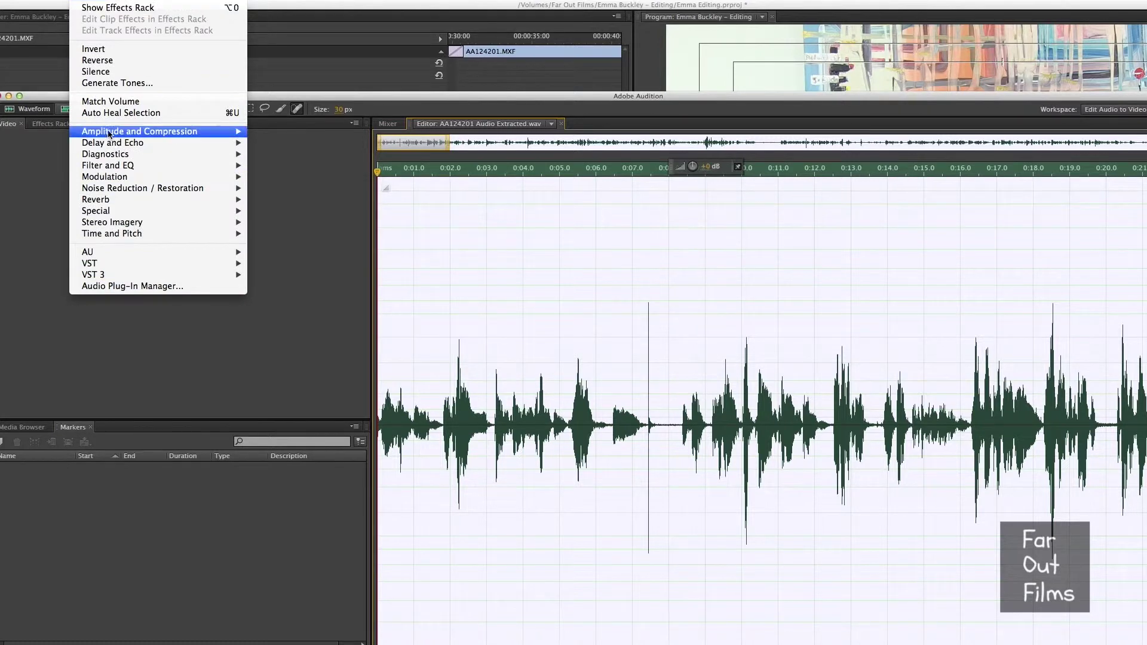
pyautogui.moveTo(179, 188)
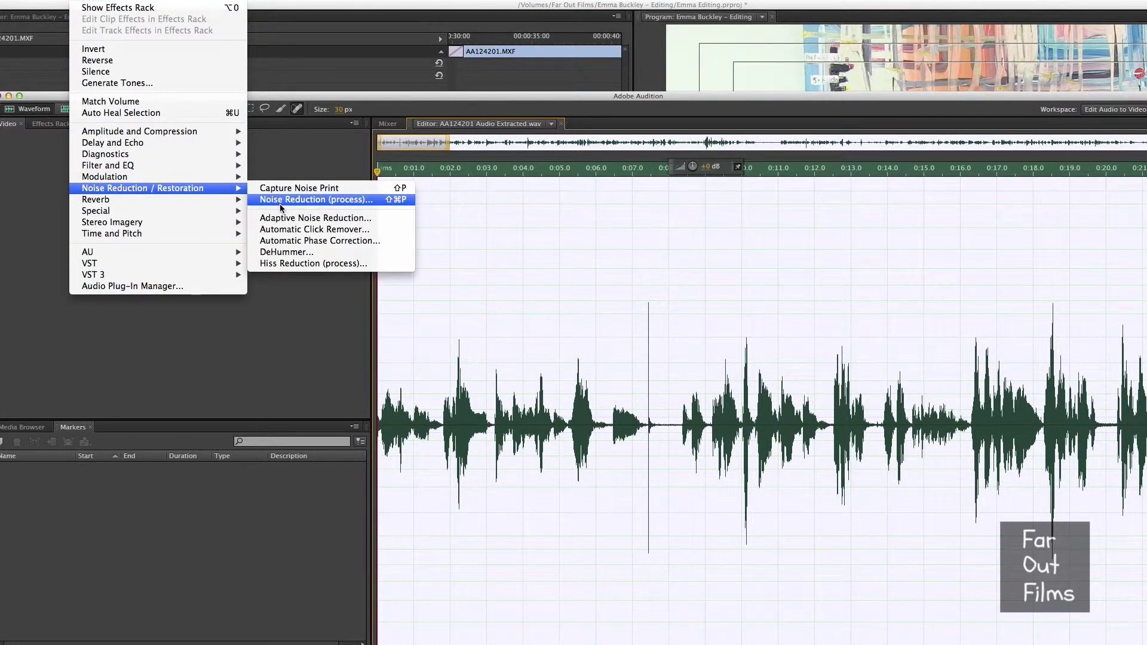
pyautogui.click(284, 205)
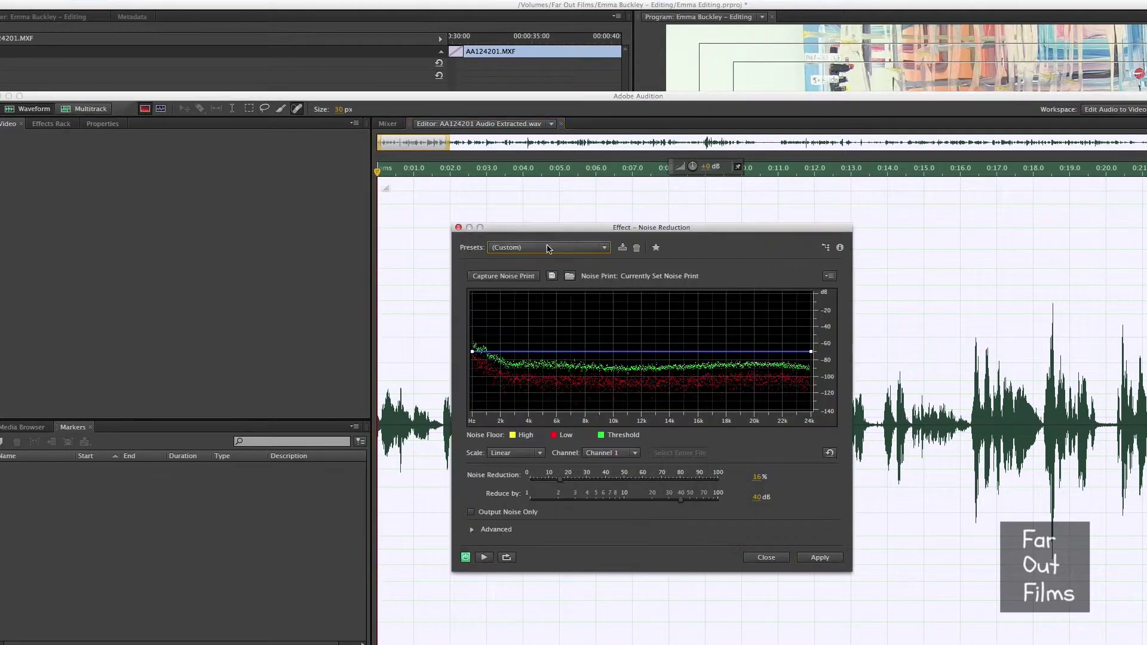
pyautogui.click(817, 559)
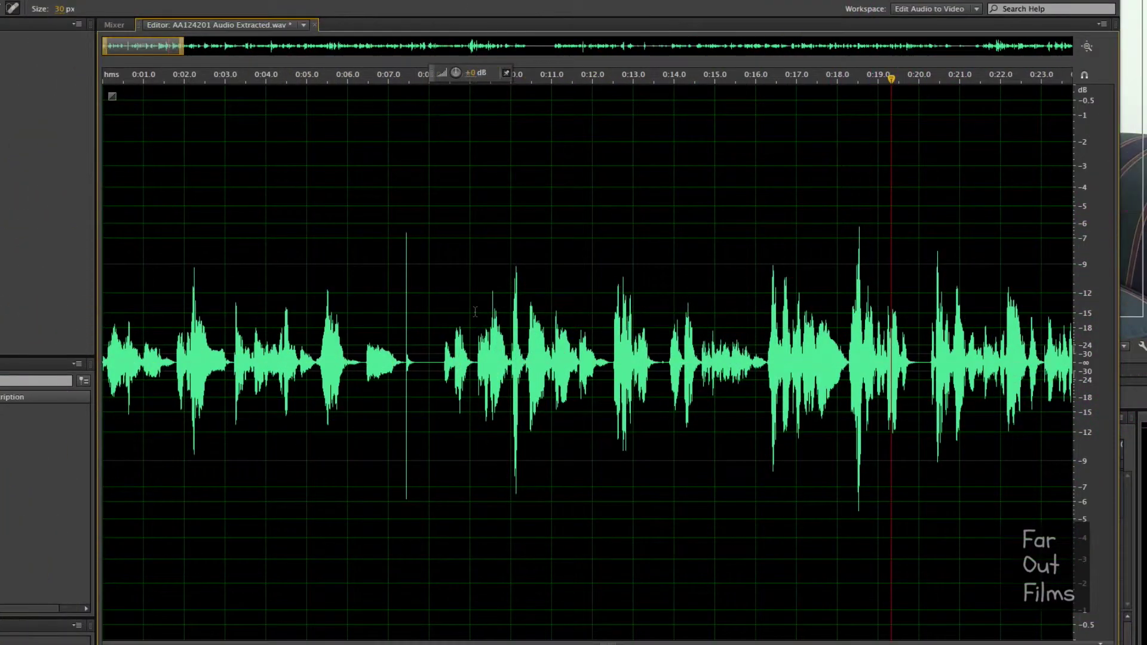
# Step: Raise the first seven seconds of the interview by about +1.9 dB
pyautogui.moveTo(228, 353); pyautogui.dragTo(400, 350)
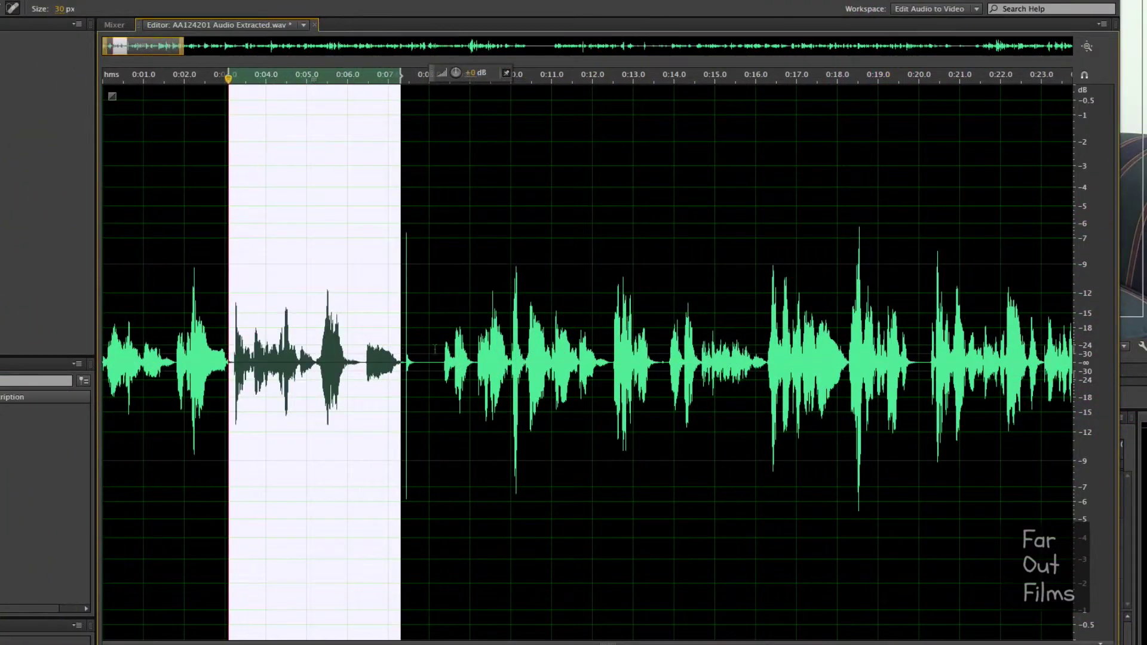
pyautogui.moveTo(850, 303); pyautogui.dragTo(864, 299)
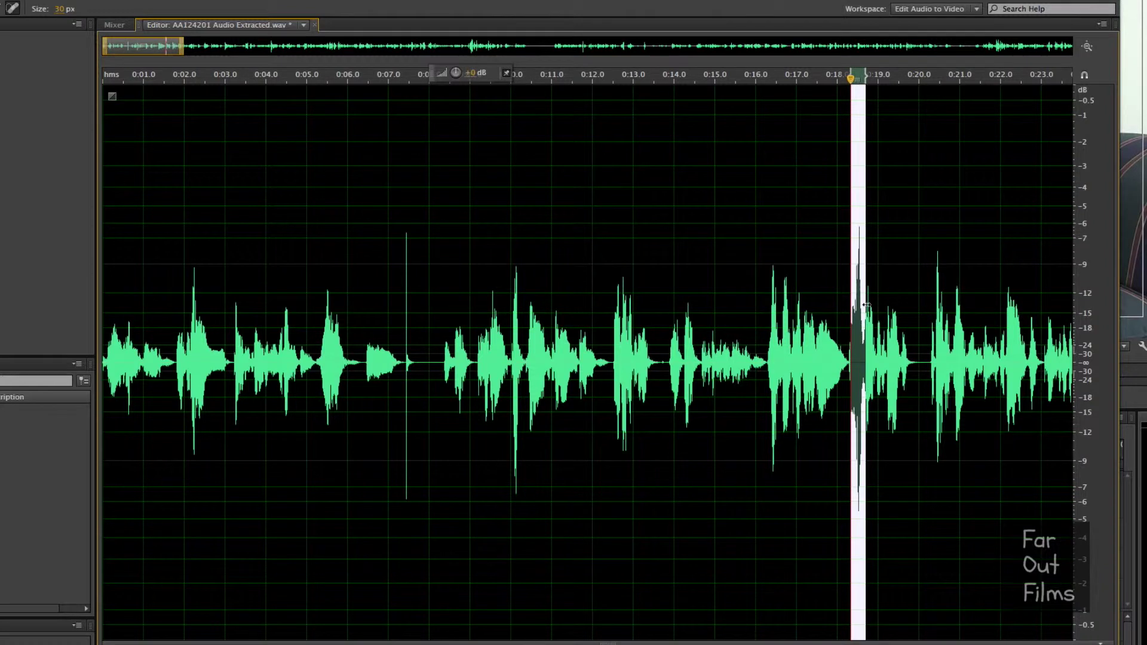
pyautogui.click(298, 341)
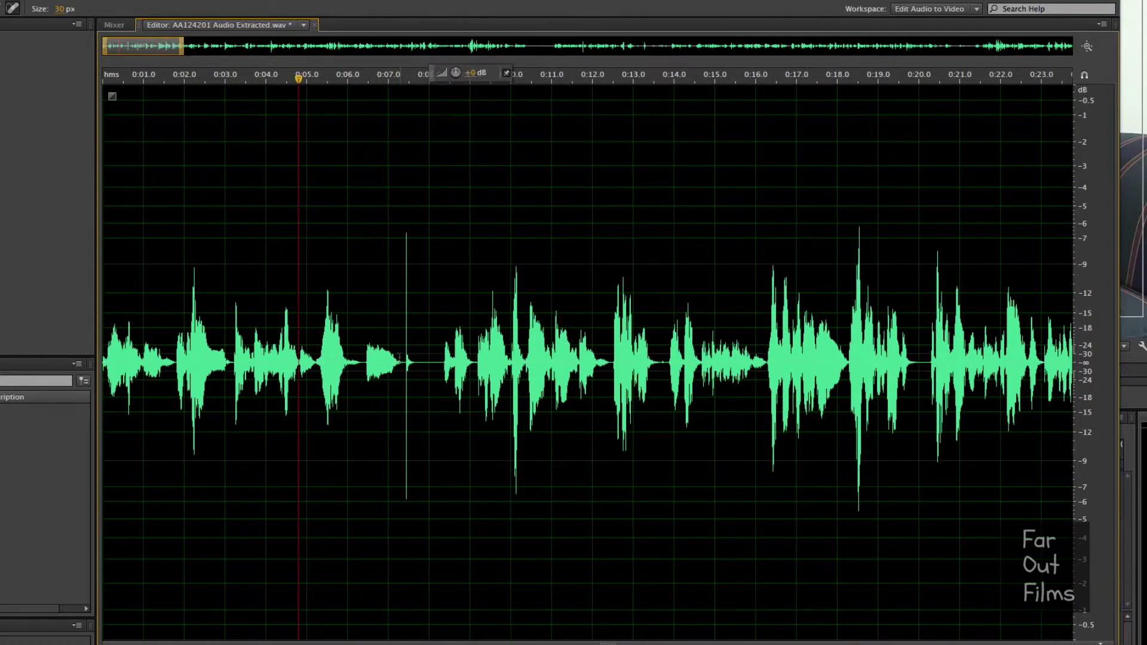
pyautogui.moveTo(399, 356); pyautogui.dragTo(103, 311)
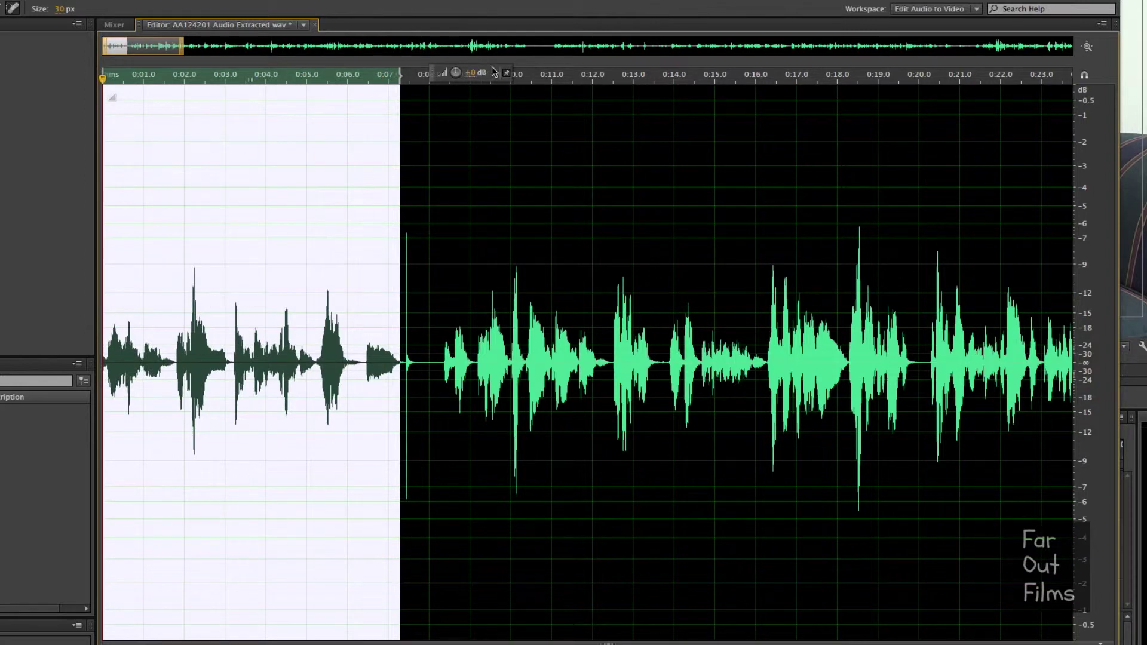
pyautogui.moveTo(492, 66); pyautogui.dragTo(491, 127)
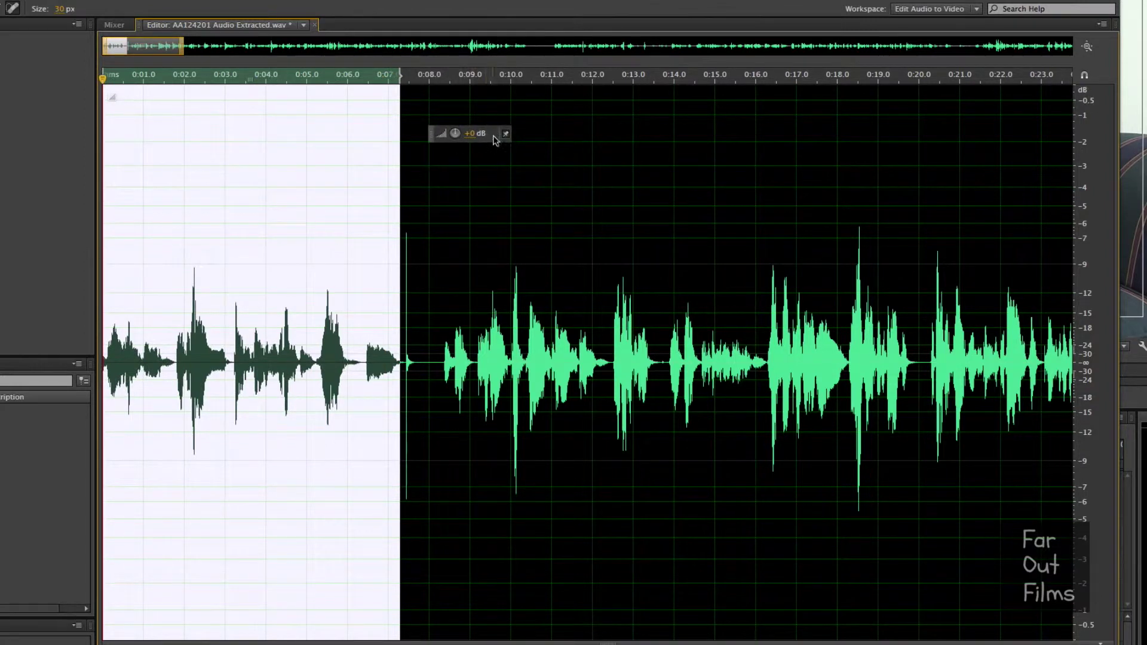
pyautogui.moveTo(468, 135); pyautogui.dragTo(477, 130)
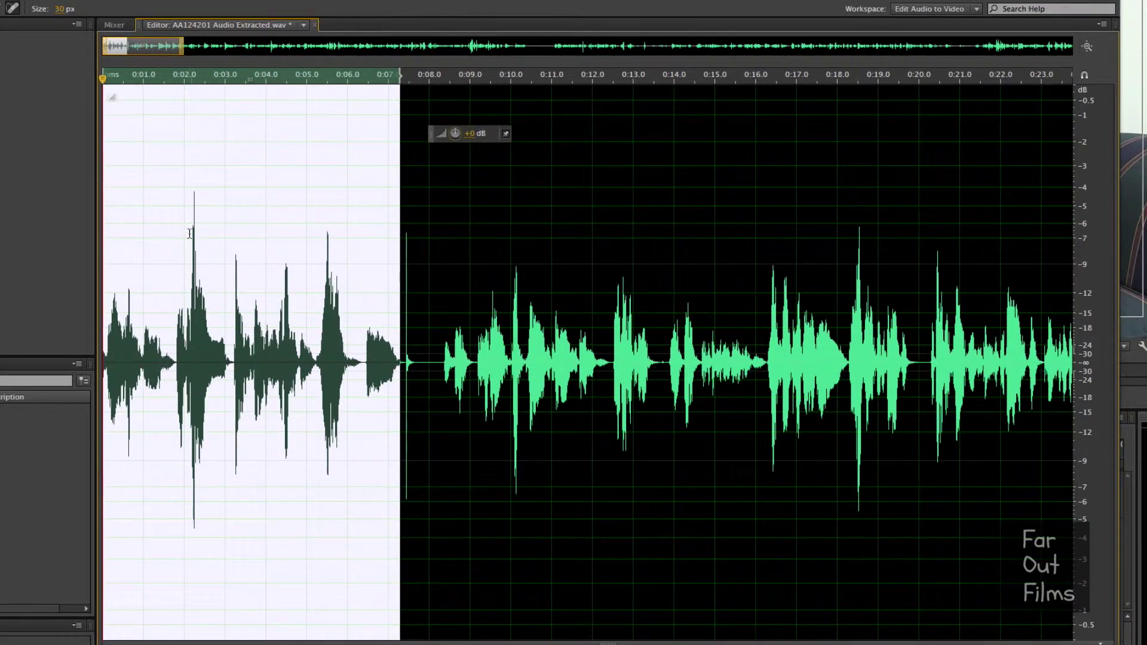
# Step: Lower the loud peak near 0:02.2 and set playback back to about 0:06
pyautogui.moveTo(190, 233); pyautogui.dragTo(198, 232)
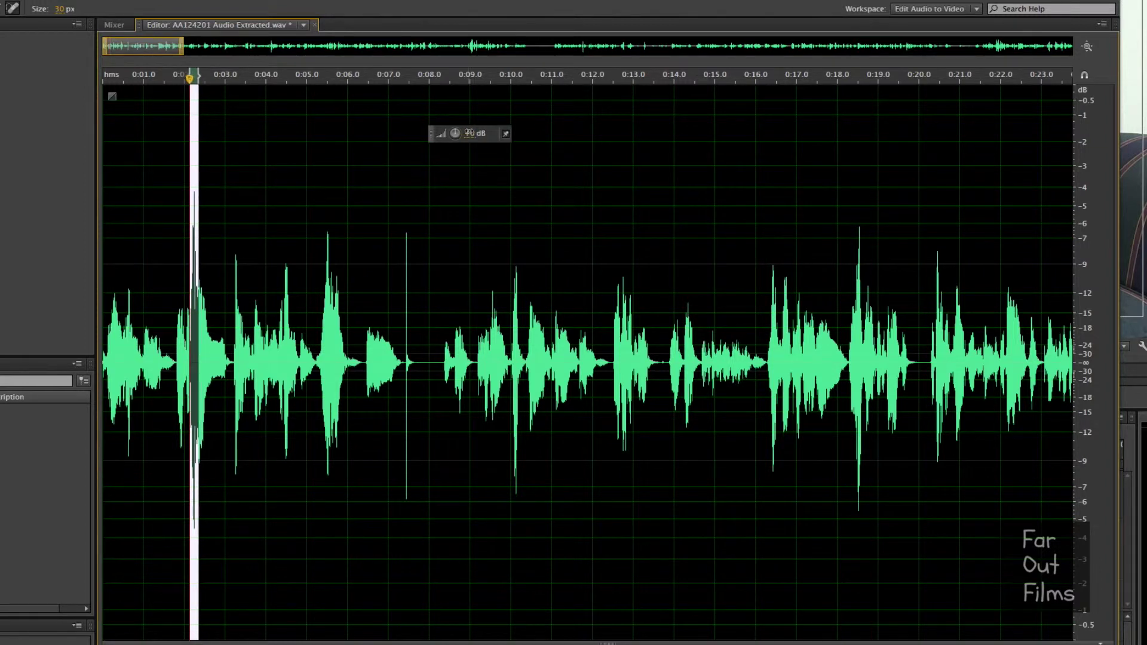
pyautogui.moveTo(455, 134); pyautogui.dragTo(459, 143)
pyautogui.click(343, 256)
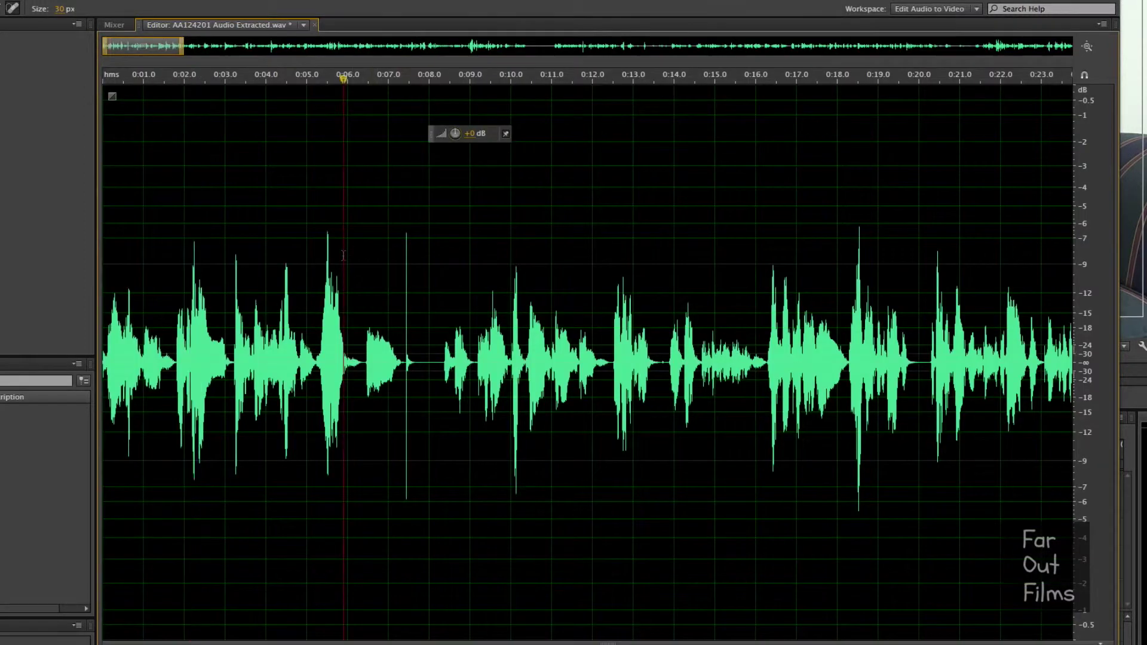
pyautogui.press('Home')
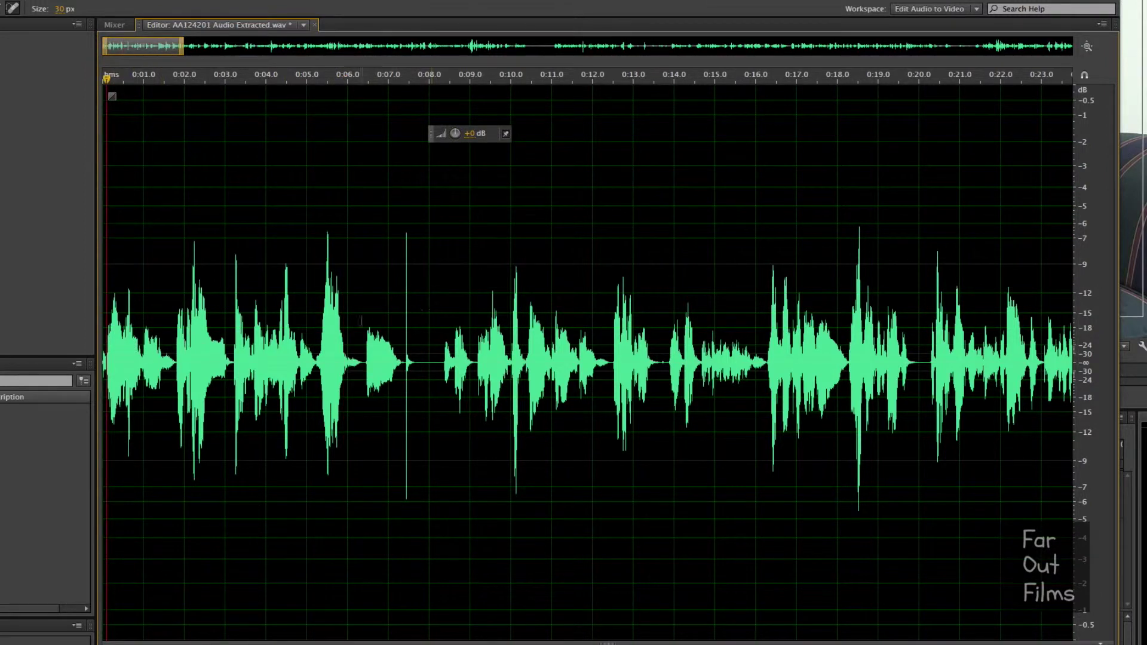
pyautogui.click(345, 330)
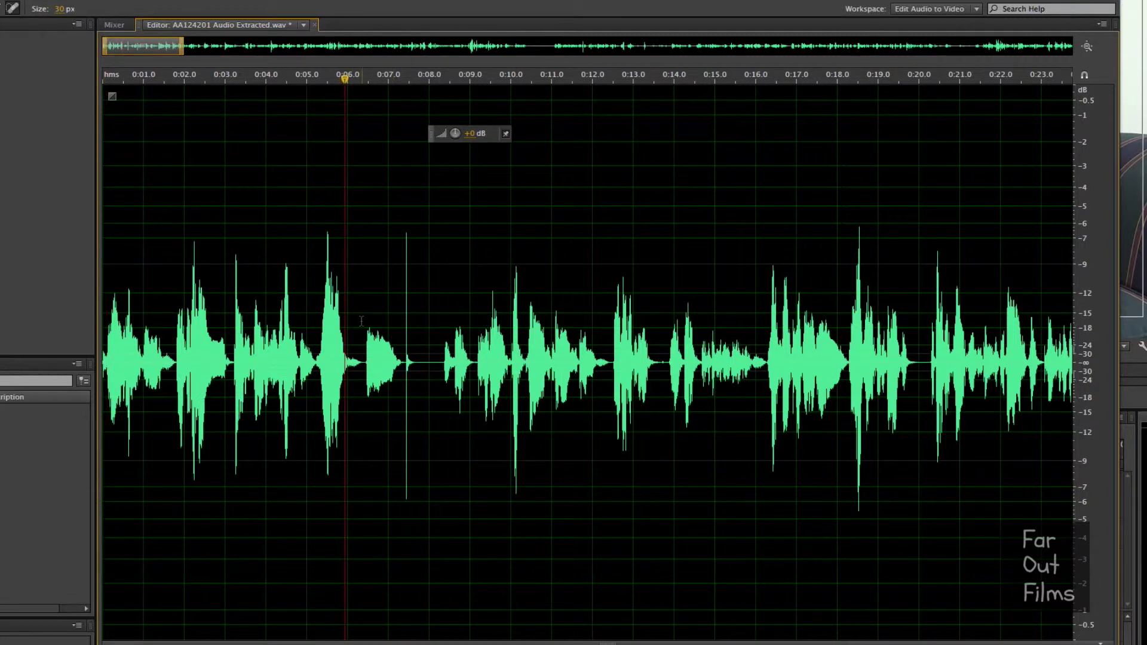
# Step: Silence the um between 0:06.5 and 0:08 and play from the start to check
pyautogui.press('space')
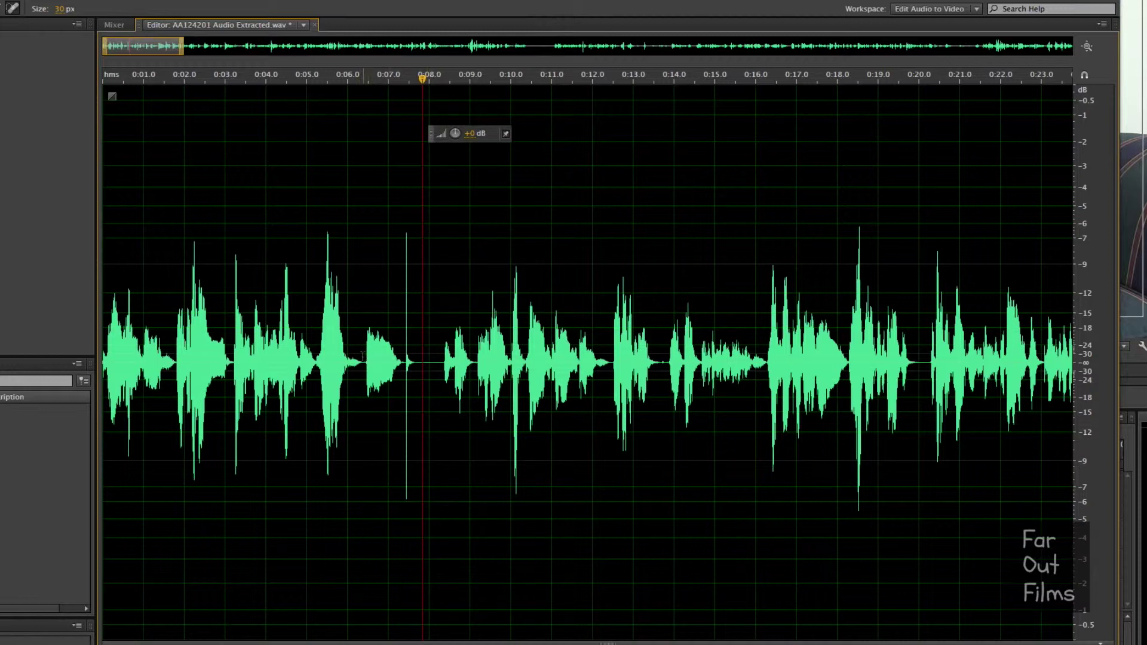
pyautogui.moveTo(364, 356); pyautogui.dragTo(426, 353)
pyautogui.moveTo(471, 136); pyautogui.dragTo(302, 251)
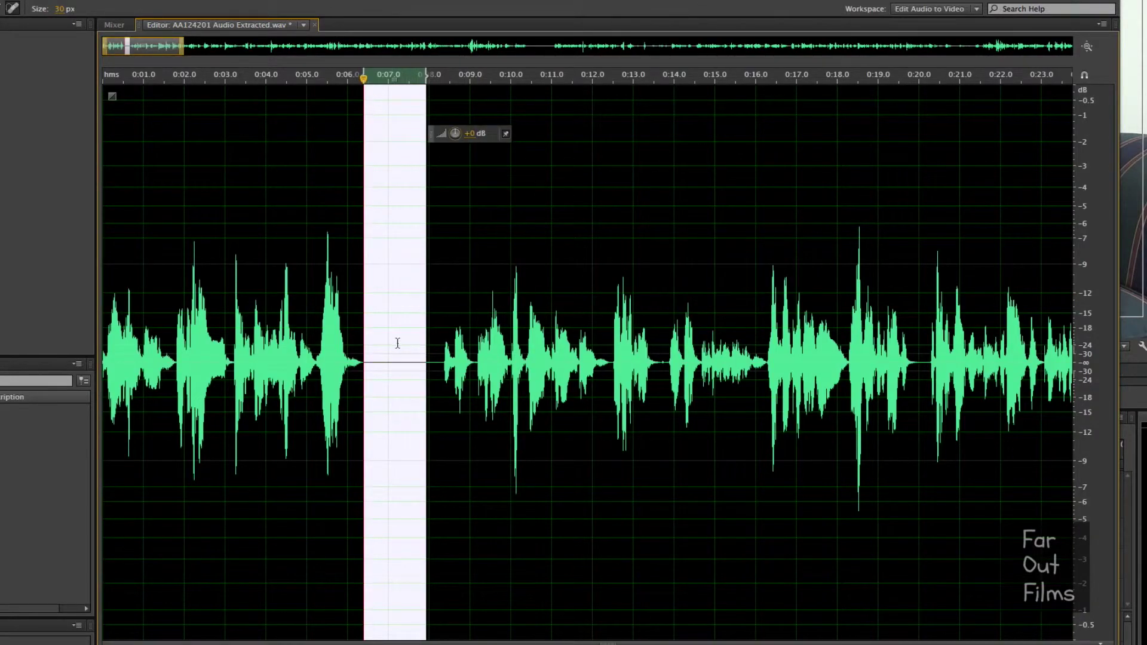
pyautogui.click(111, 353)
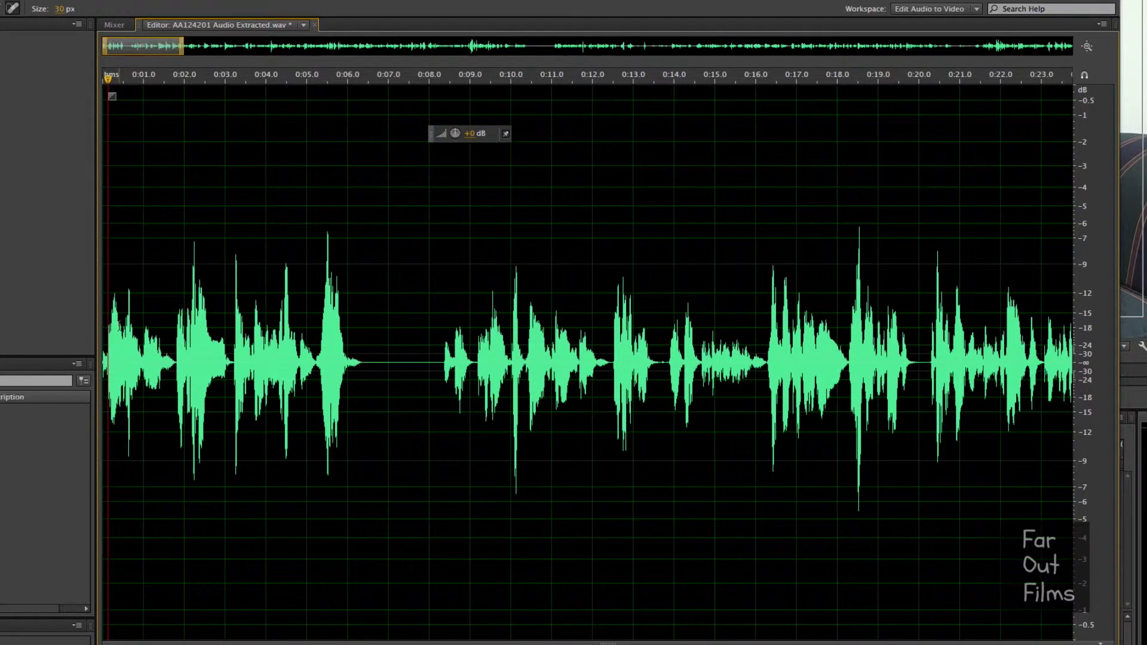
pyautogui.press('space')
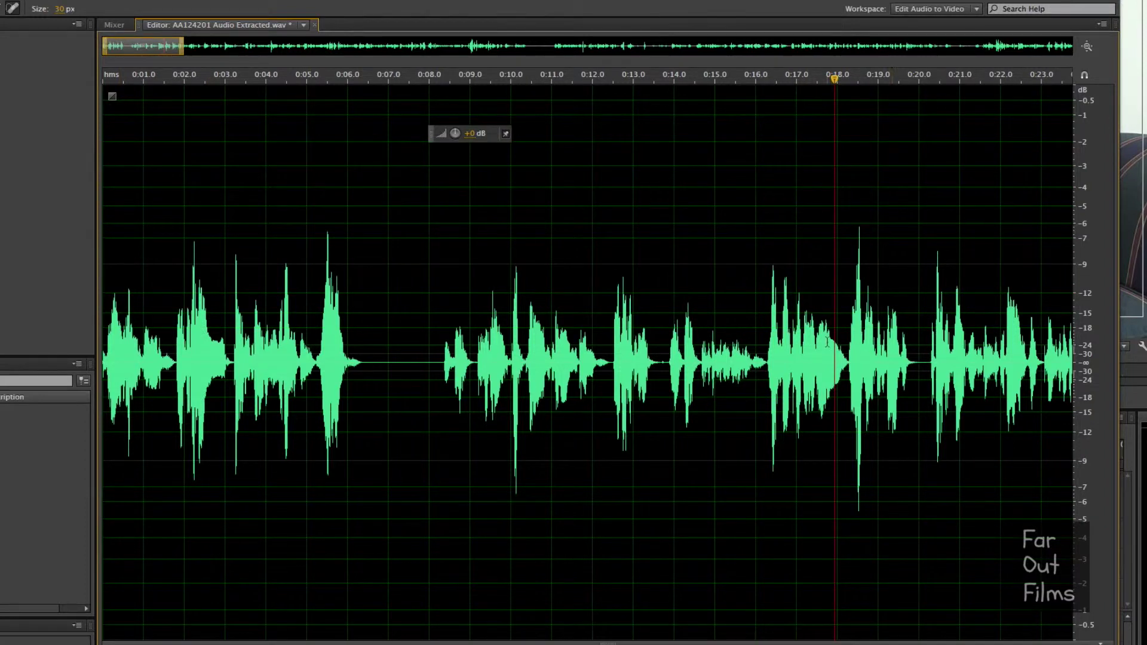
# Step: Silence the um from 0:17.5 to 0:18.2 and play back over the edit
pyautogui.moveTo(816, 346); pyautogui.dragTo(847, 347)
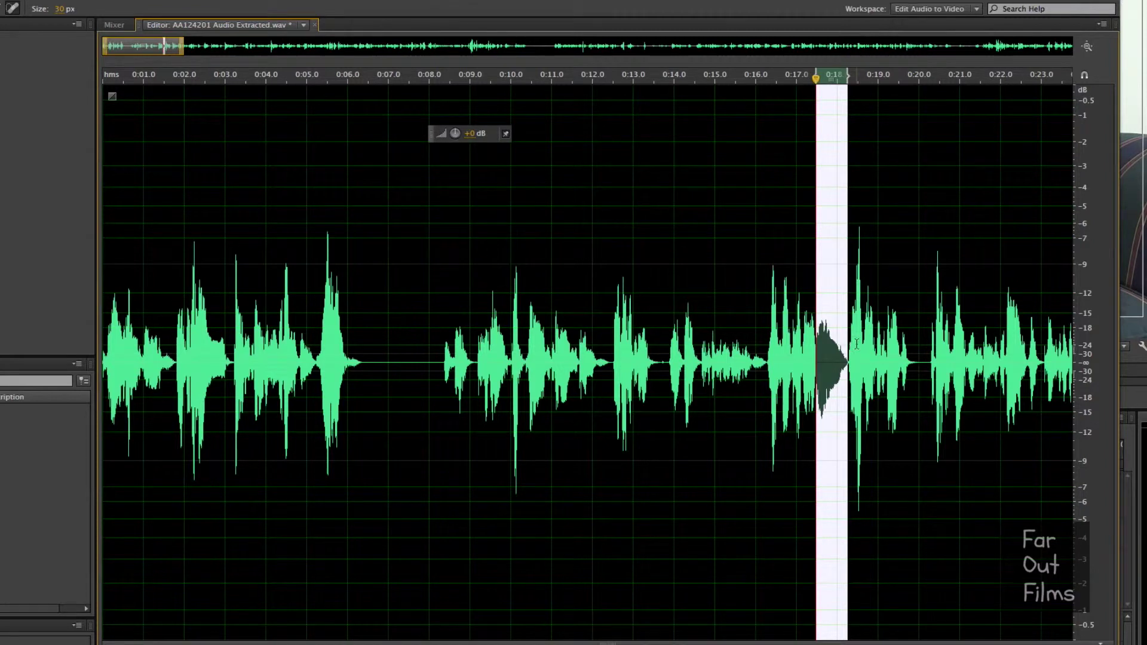
pyautogui.press('space')
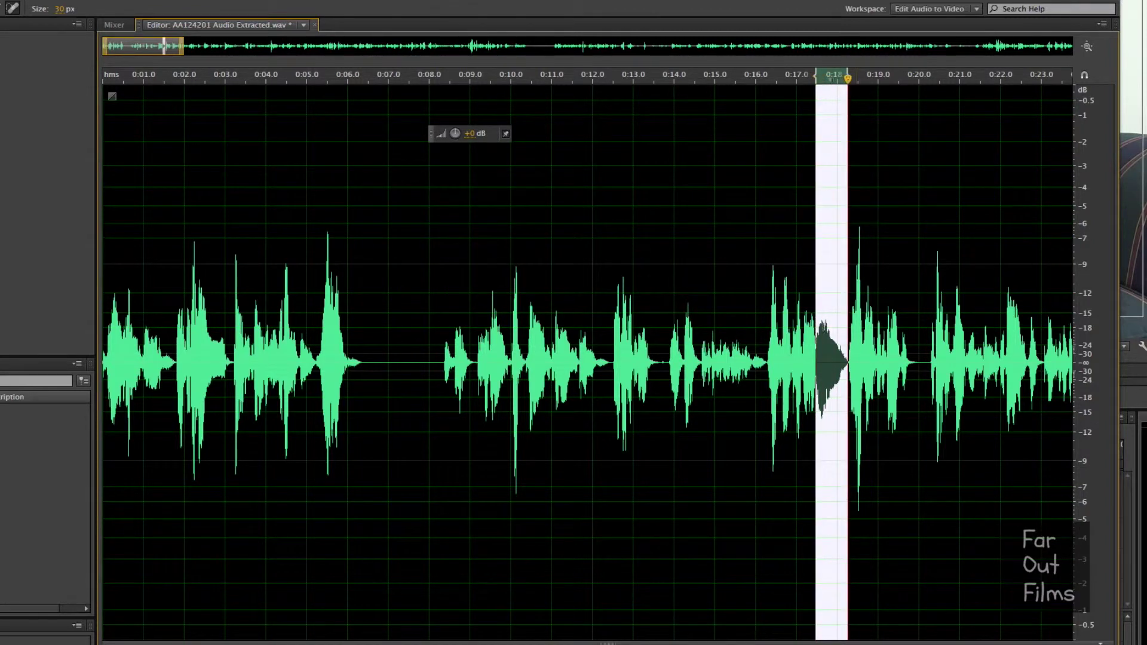
pyautogui.press('Delete')
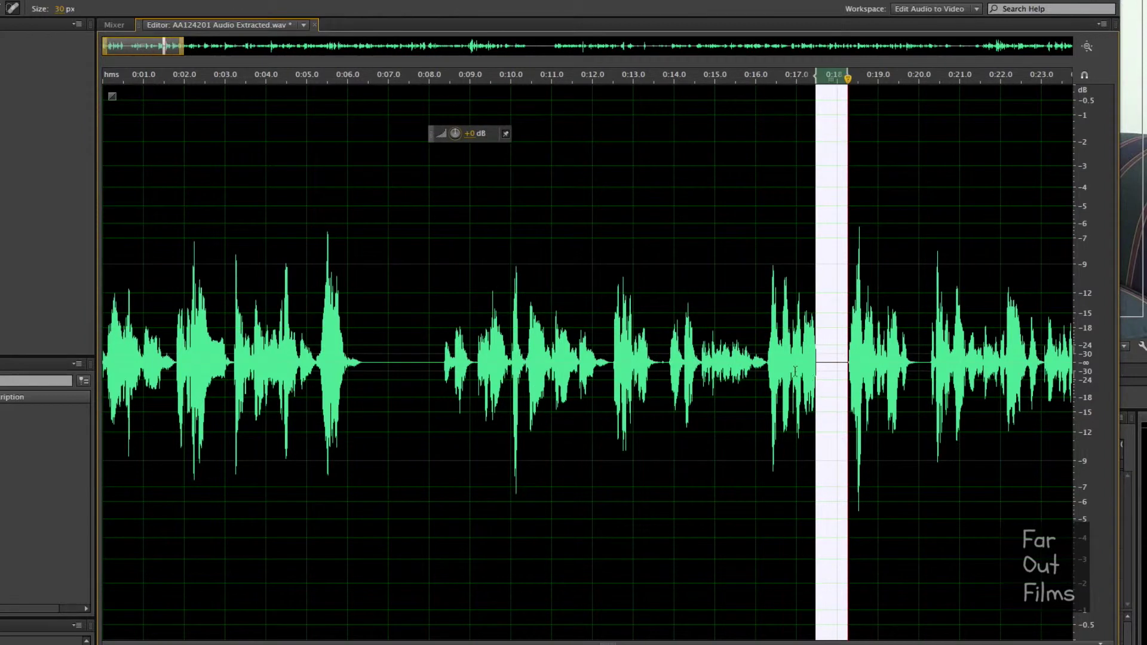
pyautogui.click(784, 371)
pyautogui.press('space')
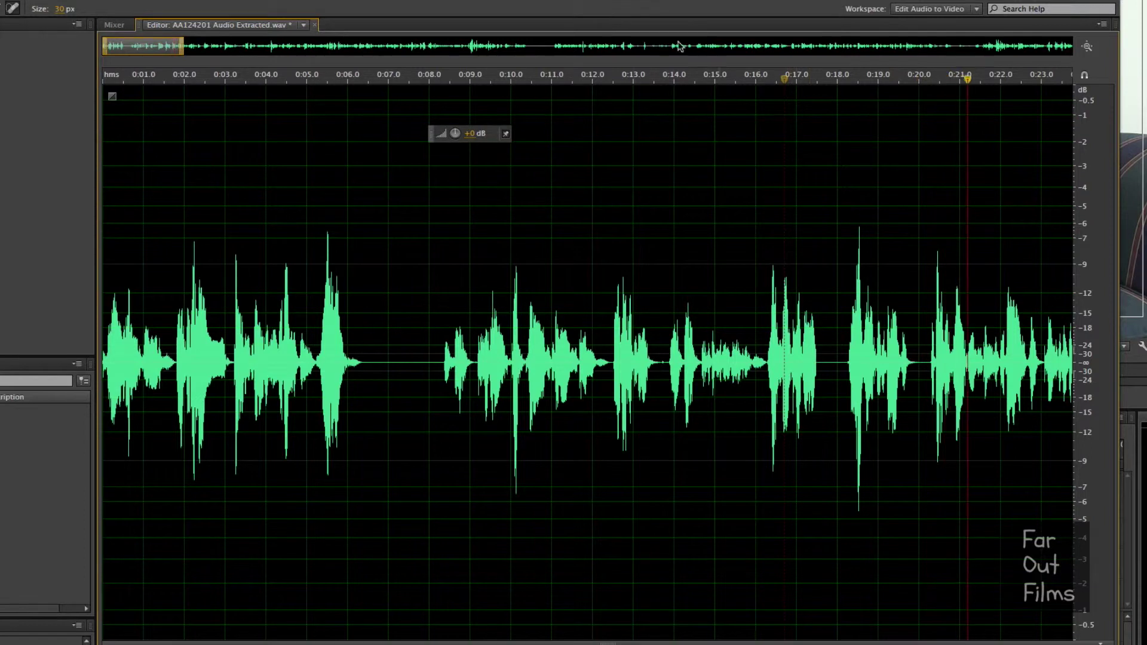
pyautogui.moveTo(169, 37); pyautogui.dragTo(200, 37)
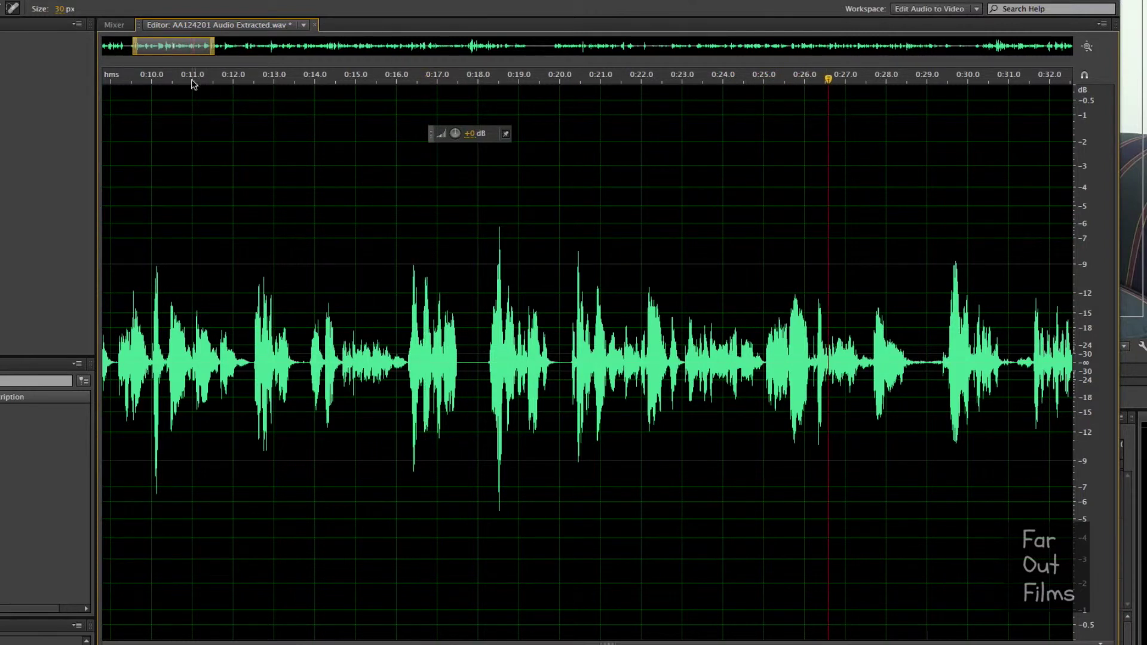
# Step: Zoom out and boost the passage from 0:18 to 0:35 by about 3.6 dB
pyautogui.moveTo(213, 47); pyautogui.dragTo(290, 47)
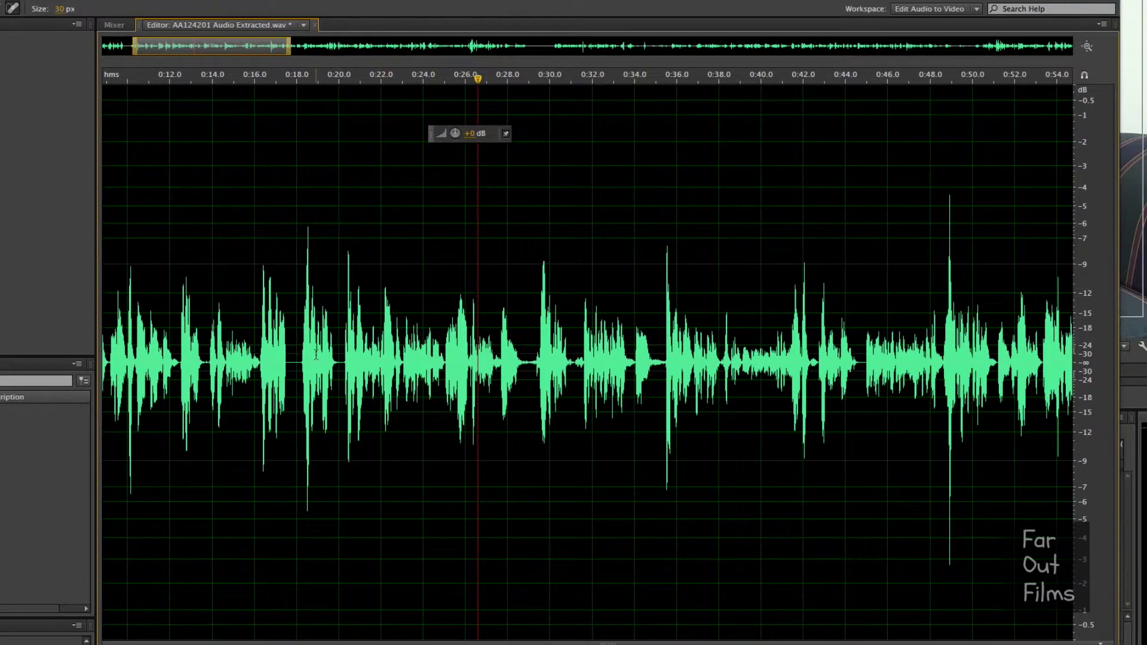
pyautogui.moveTo(300, 325); pyautogui.dragTo(657, 322)
pyautogui.moveTo(476, 125); pyautogui.dragTo(476, 128)
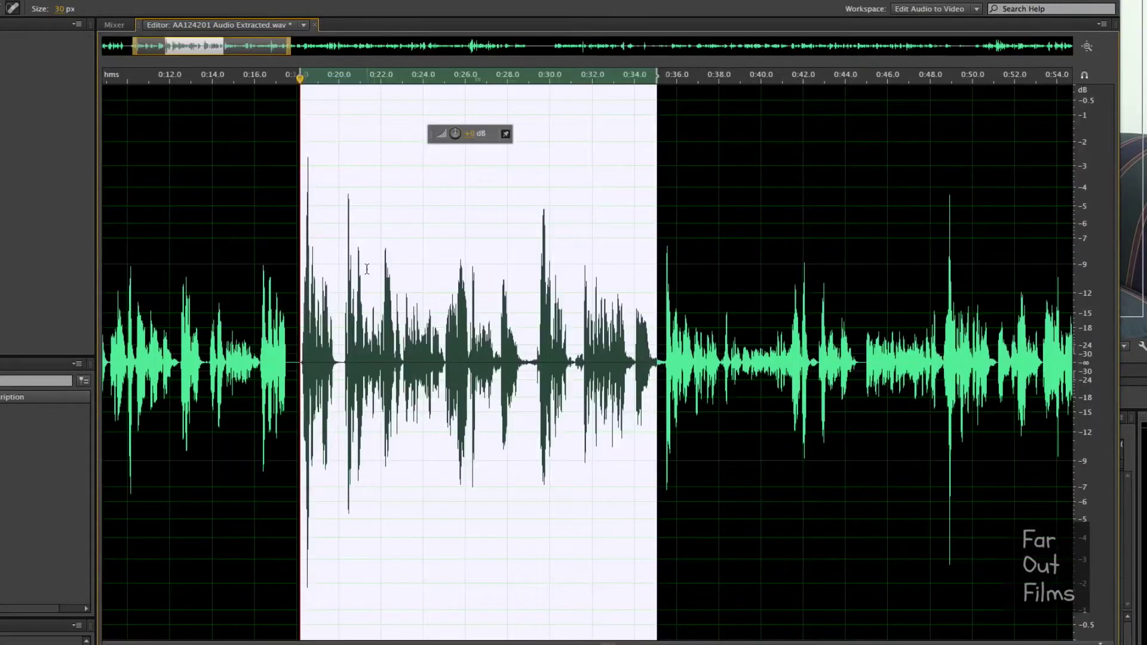
pyautogui.click(366, 224)
# Step: Lower the loud peaks at 0:19 by about 5 dB and 0:21 by about 3.5 dB
pyautogui.moveTo(303, 238); pyautogui.dragTo(310, 241)
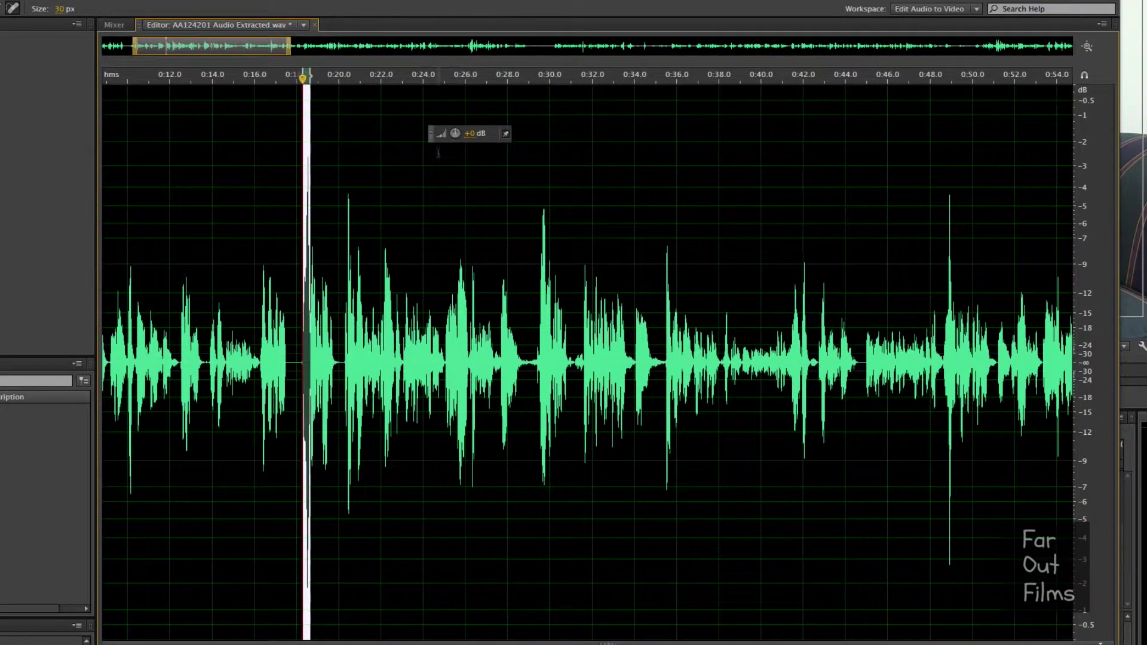
pyautogui.moveTo(467, 136); pyautogui.dragTo(472, 135)
pyautogui.click(414, 257)
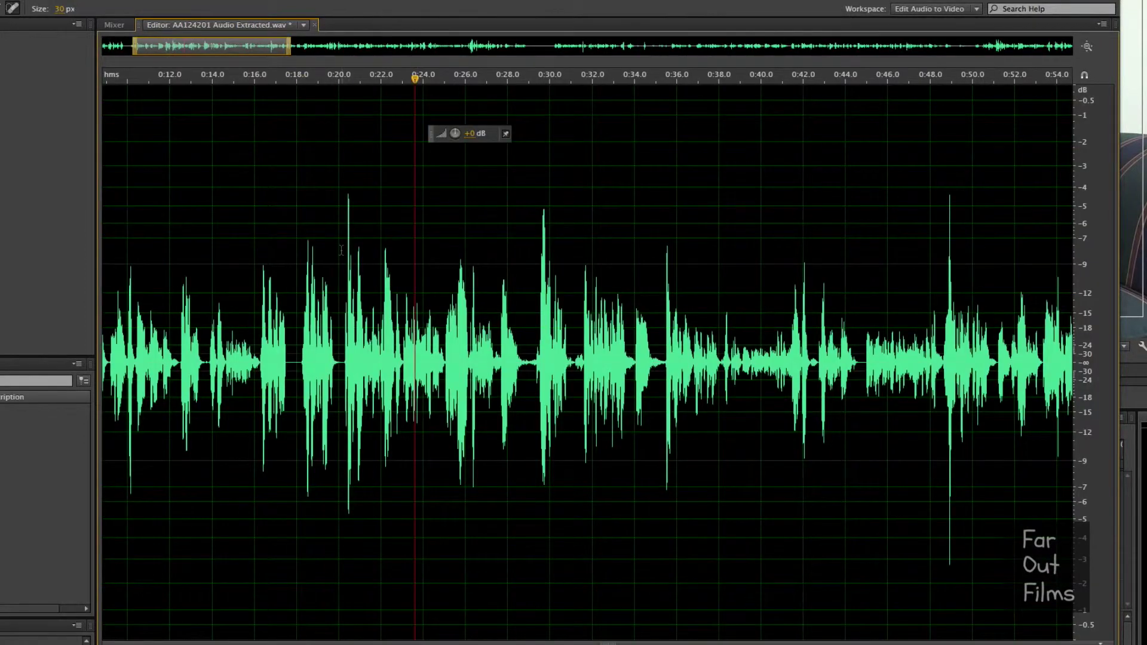
pyautogui.moveTo(341, 250); pyautogui.dragTo(353, 242)
pyautogui.moveTo(472, 141); pyautogui.dragTo(469, 132)
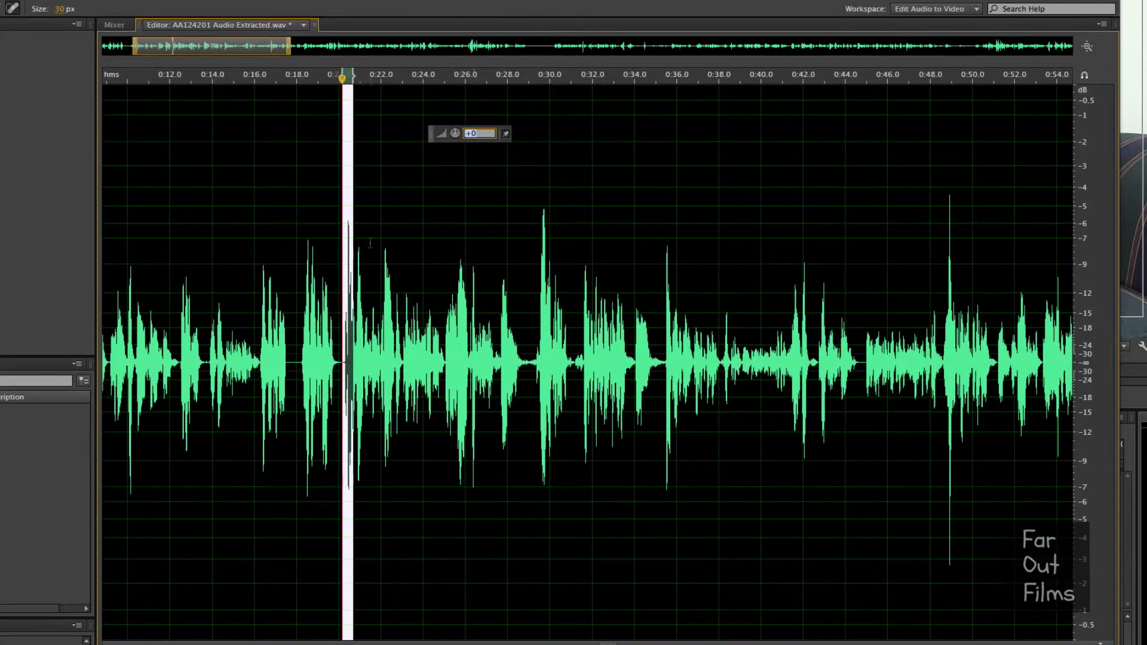
pyautogui.click(345, 322)
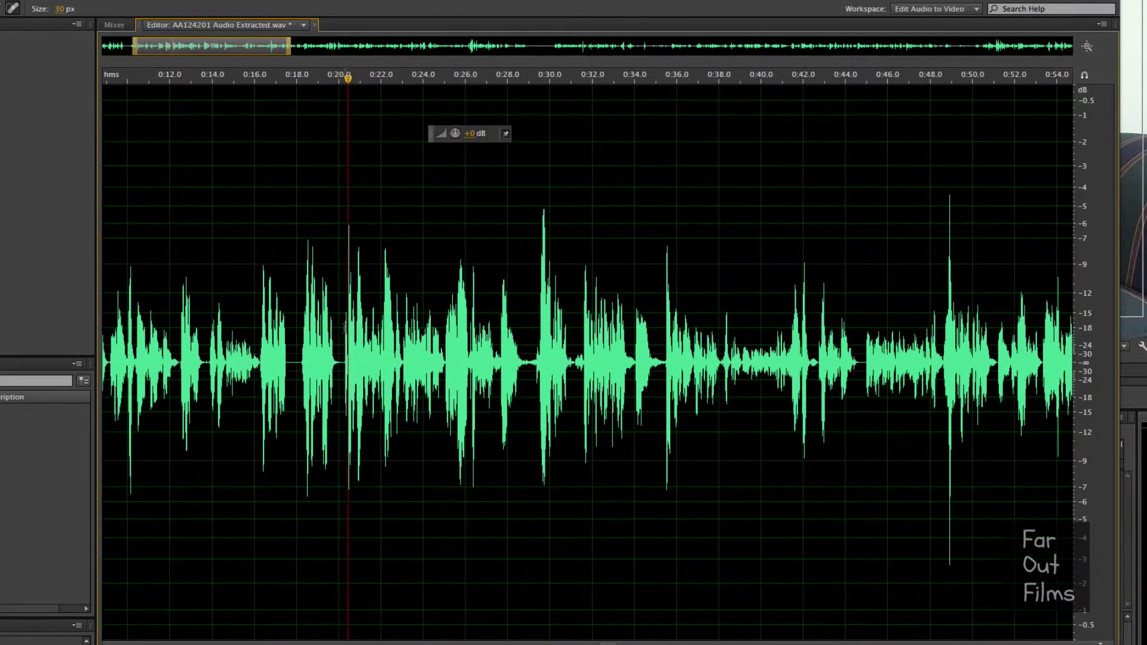
# Step: Lower the next narrow peak by 0.6 dB, the 0:30 spike, and the 0:49 spike by 2 dB
pyautogui.moveTo(349, 324); pyautogui.dragTo(353, 323)
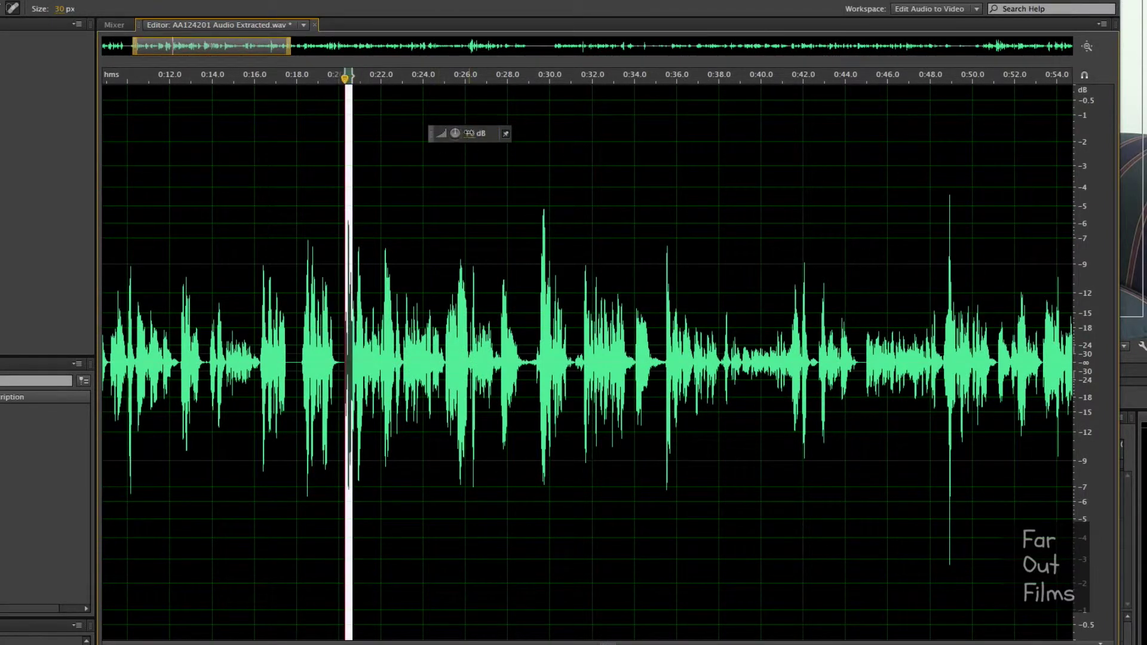
pyautogui.moveTo(469, 133); pyautogui.dragTo(469, 133)
pyautogui.moveTo(535, 246); pyautogui.dragTo(549, 245)
pyautogui.moveTo(475, 133); pyautogui.dragTo(471, 133)
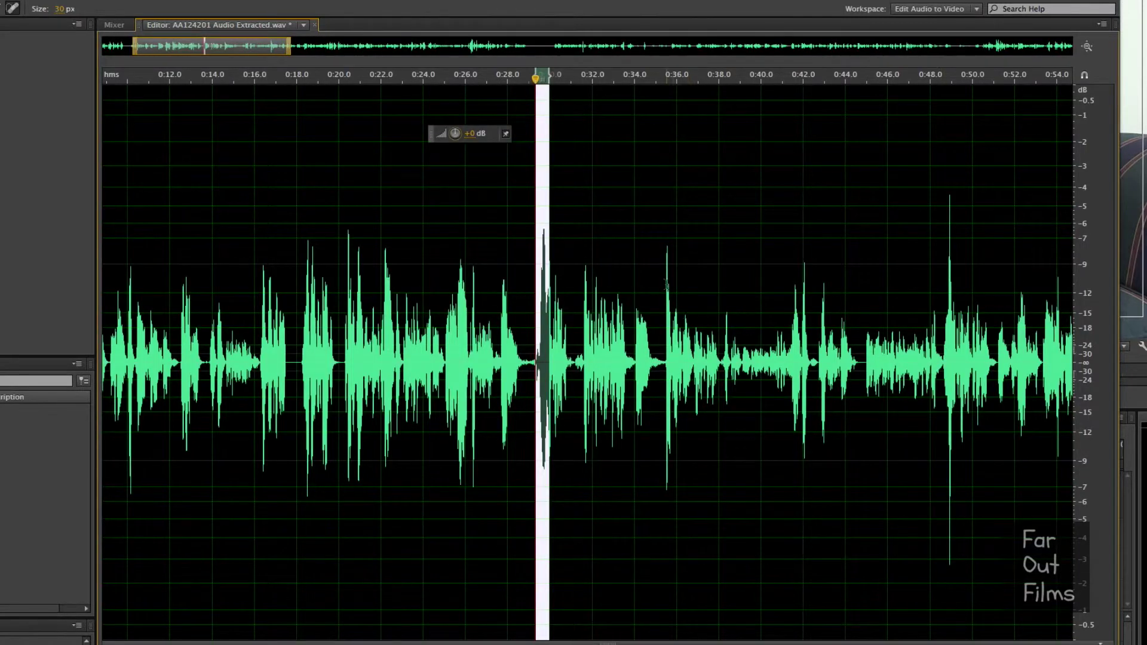
pyautogui.moveTo(945, 251); pyautogui.dragTo(953, 251)
pyautogui.moveTo(473, 130); pyautogui.dragTo(468, 135)
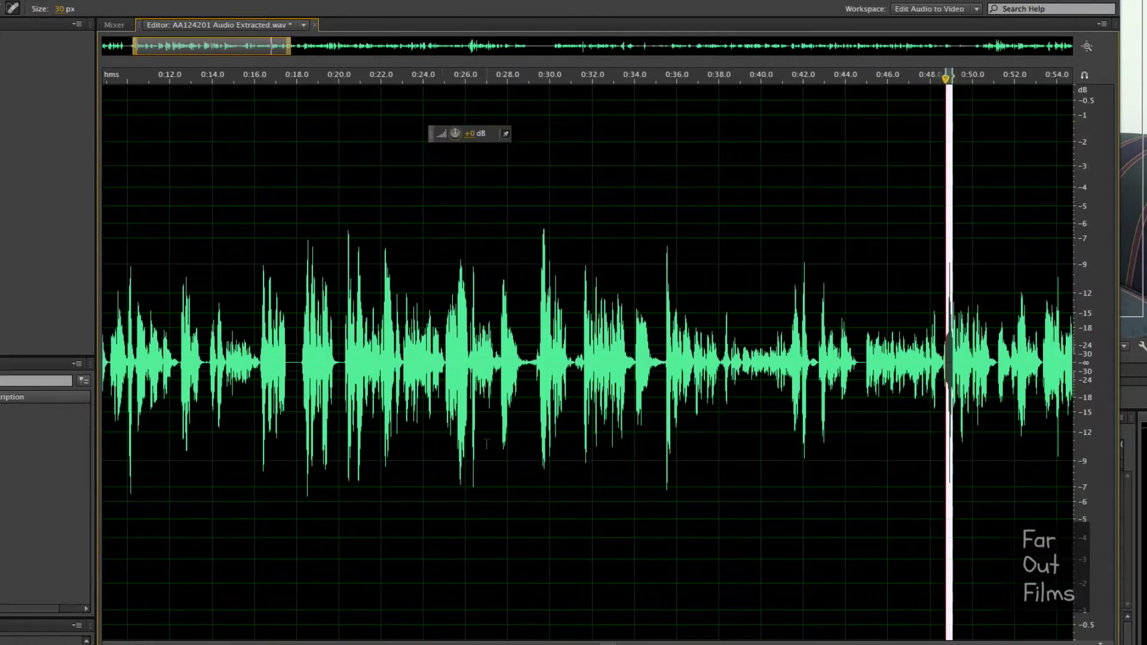
# Step: Preview the stretch from 0:34 to 0:35 and turn its volume fully down
pyautogui.click(421, 462)
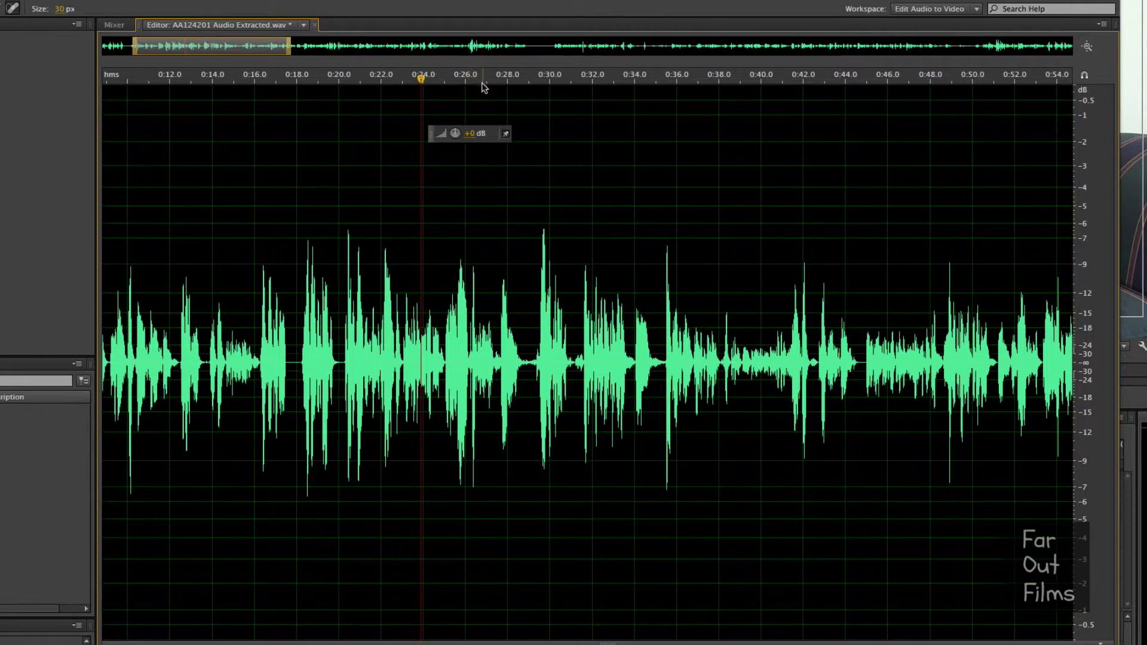
pyautogui.moveTo(634, 371); pyautogui.dragTo(660, 371)
pyautogui.press('space')
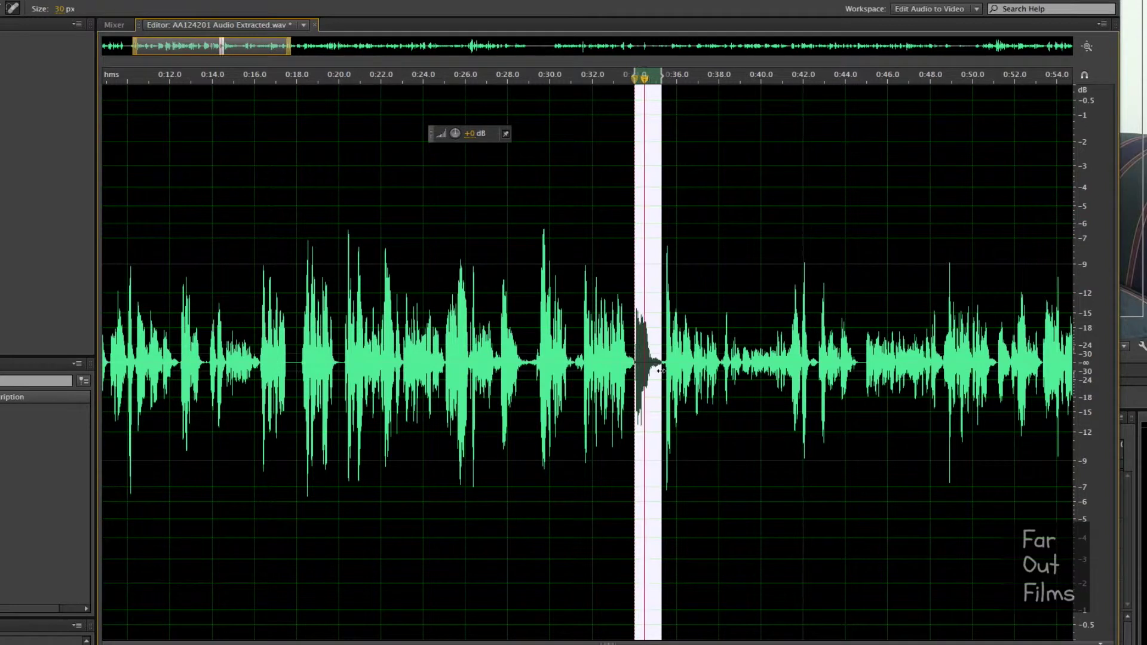
pyautogui.moveTo(473, 132); pyautogui.dragTo(295, 251)
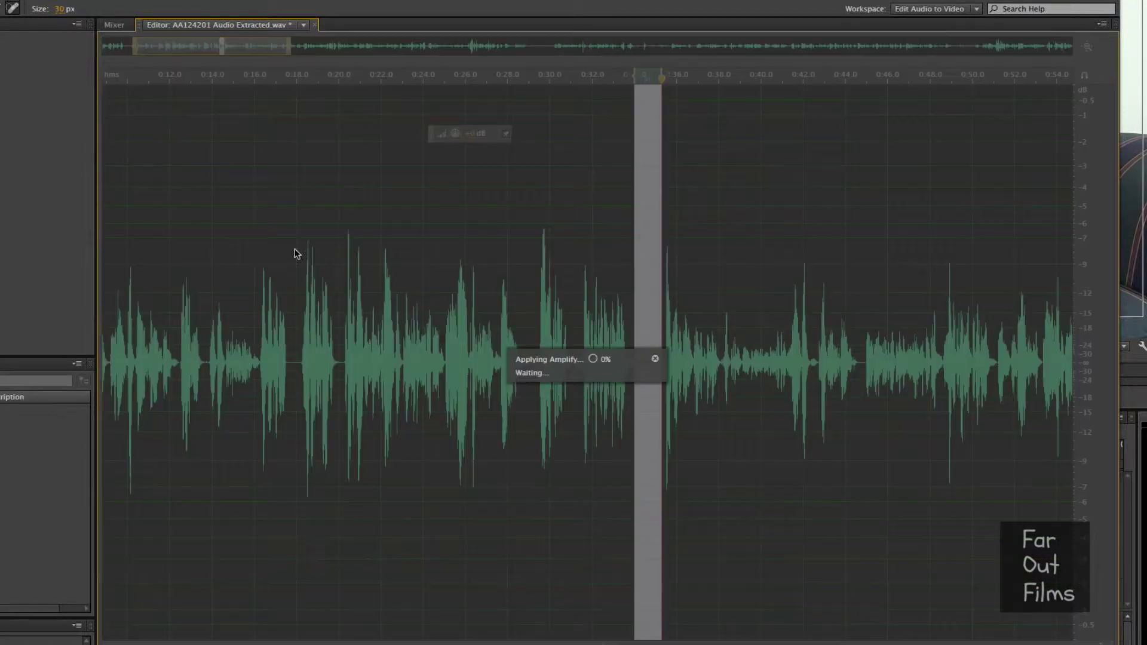
pyautogui.click(588, 325)
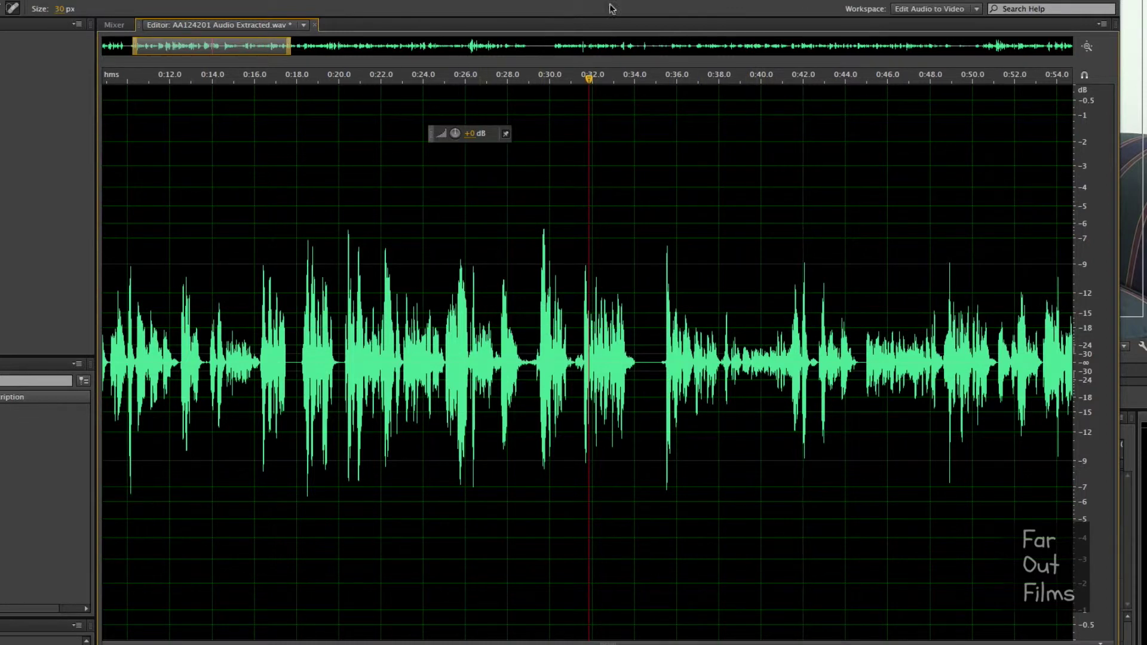
# Step: Scroll the waveform view back to the start of the file
pyautogui.moveTo(227, 46); pyautogui.dragTo(143, 48)
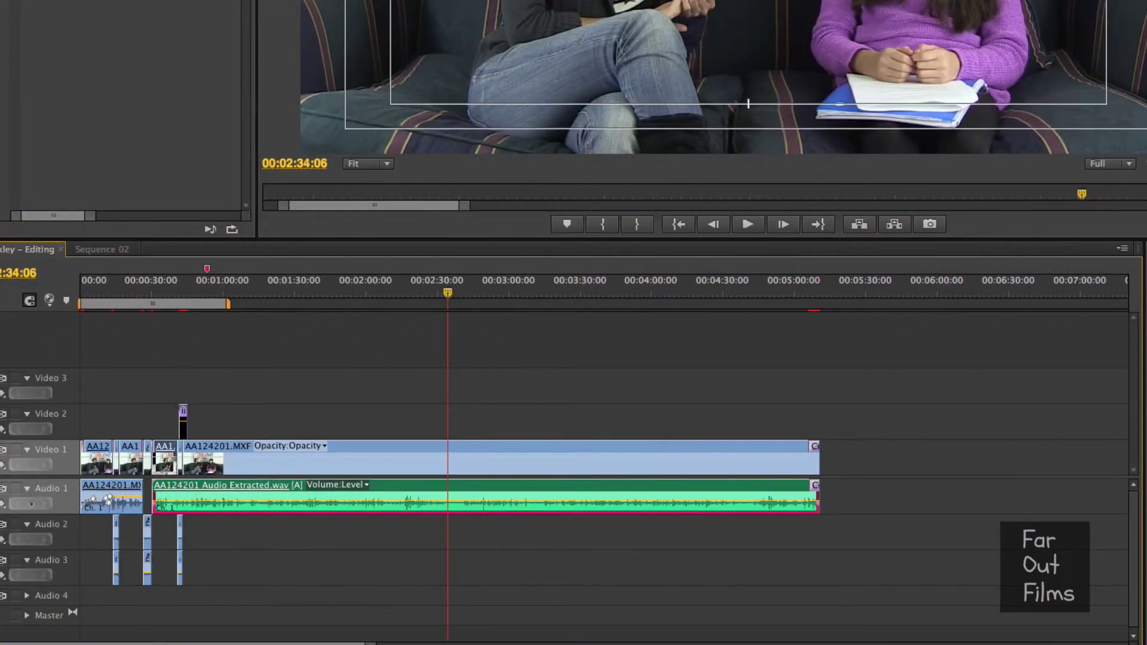
# Step: Split the interview audio and video at 2:34:06 and 2:40:03
pyautogui.press('=')
pyautogui.press('=')
pyautogui.press('=')
pyautogui.press('=')
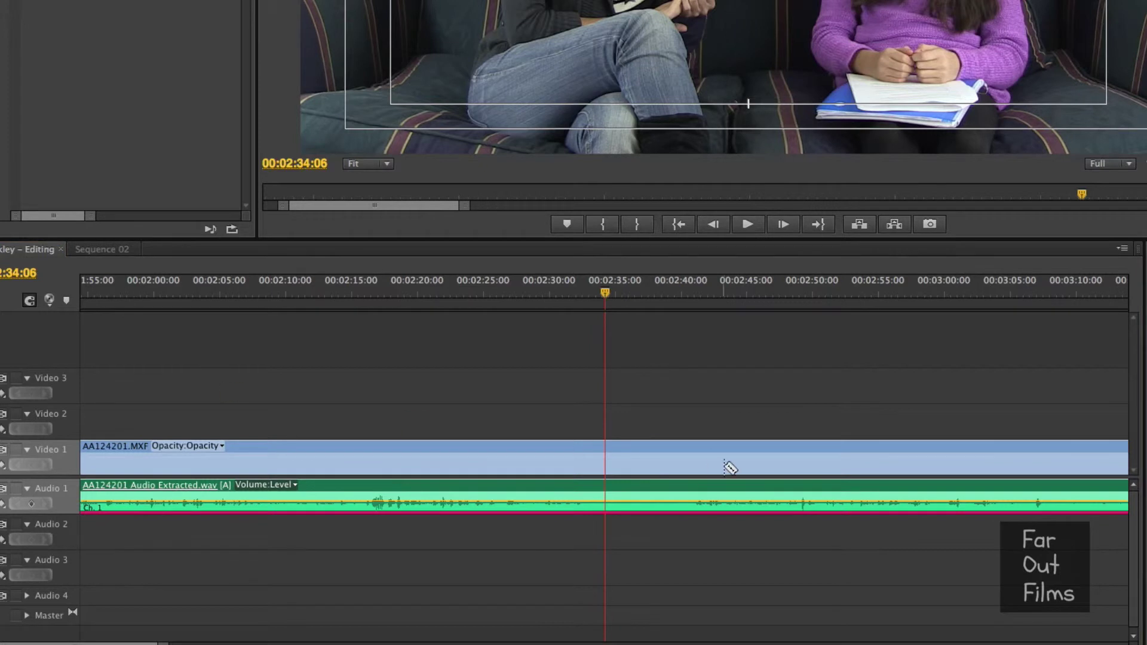
pyautogui.click(605, 504)
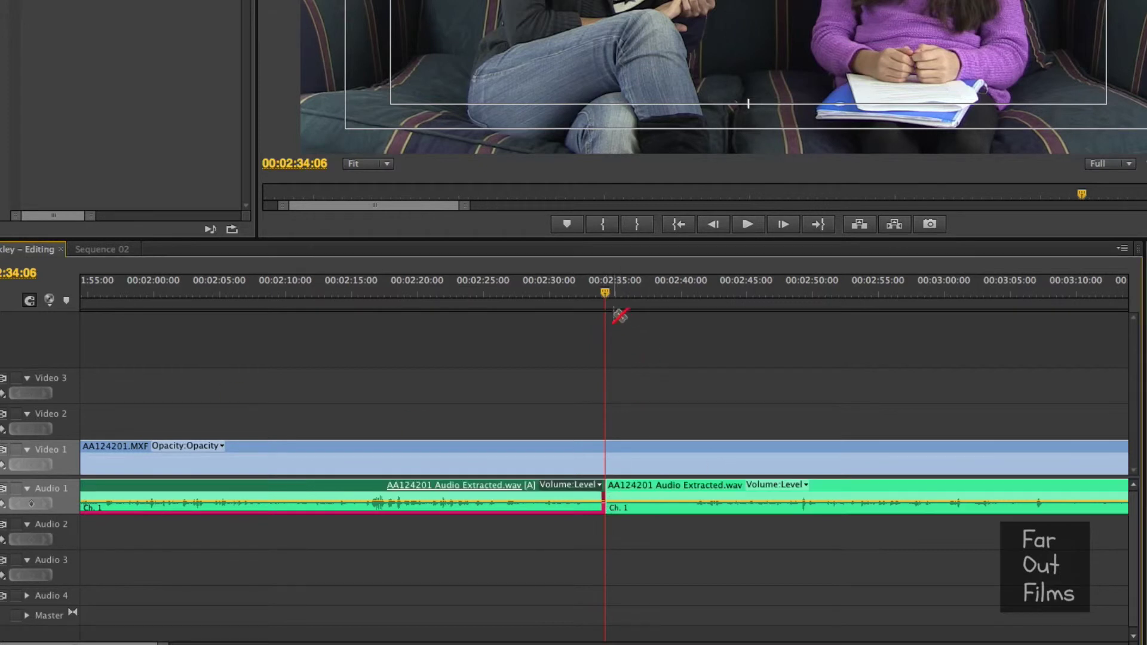
pyautogui.moveTo(605, 292); pyautogui.dragTo(683, 293)
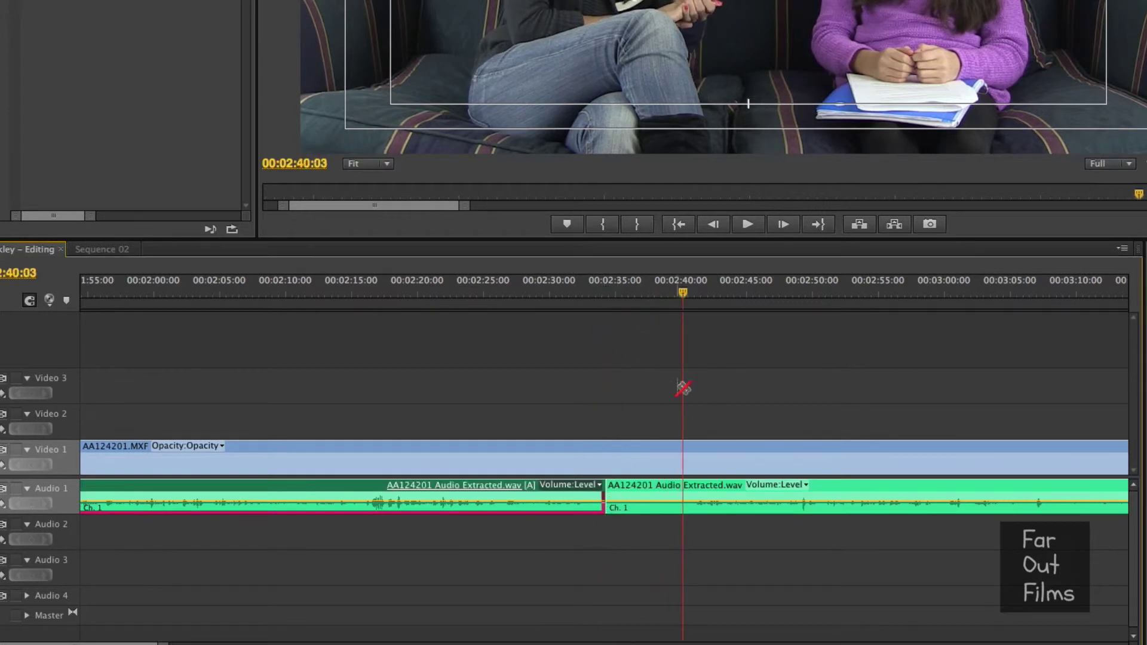
pyautogui.click(684, 504)
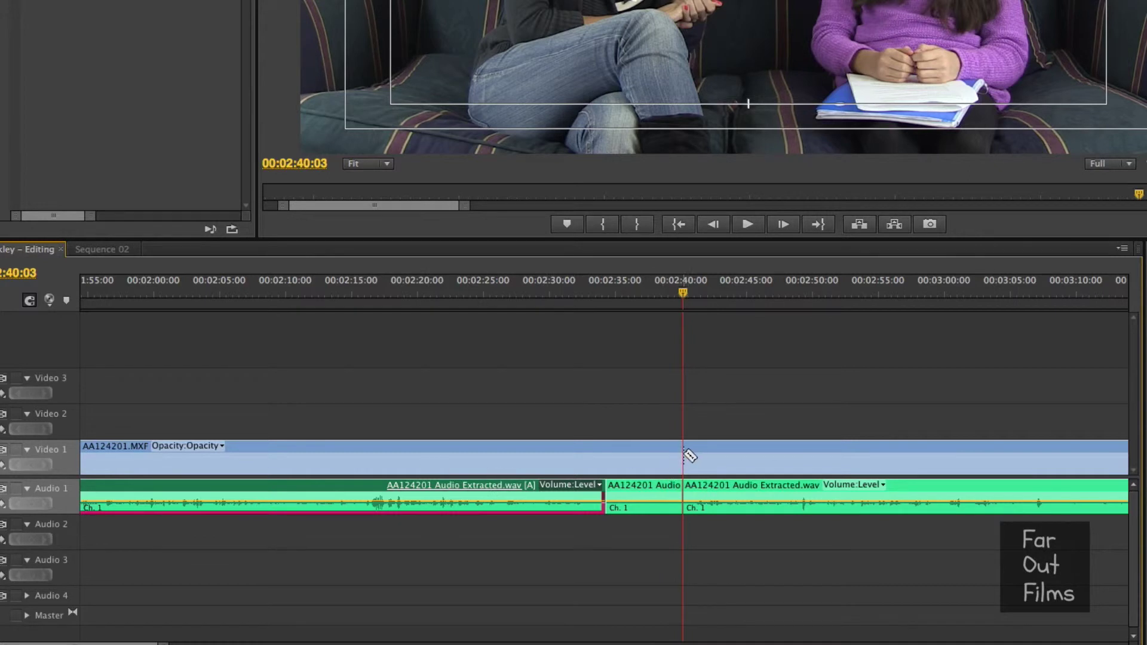
pyautogui.click(684, 454)
pyautogui.click(606, 463)
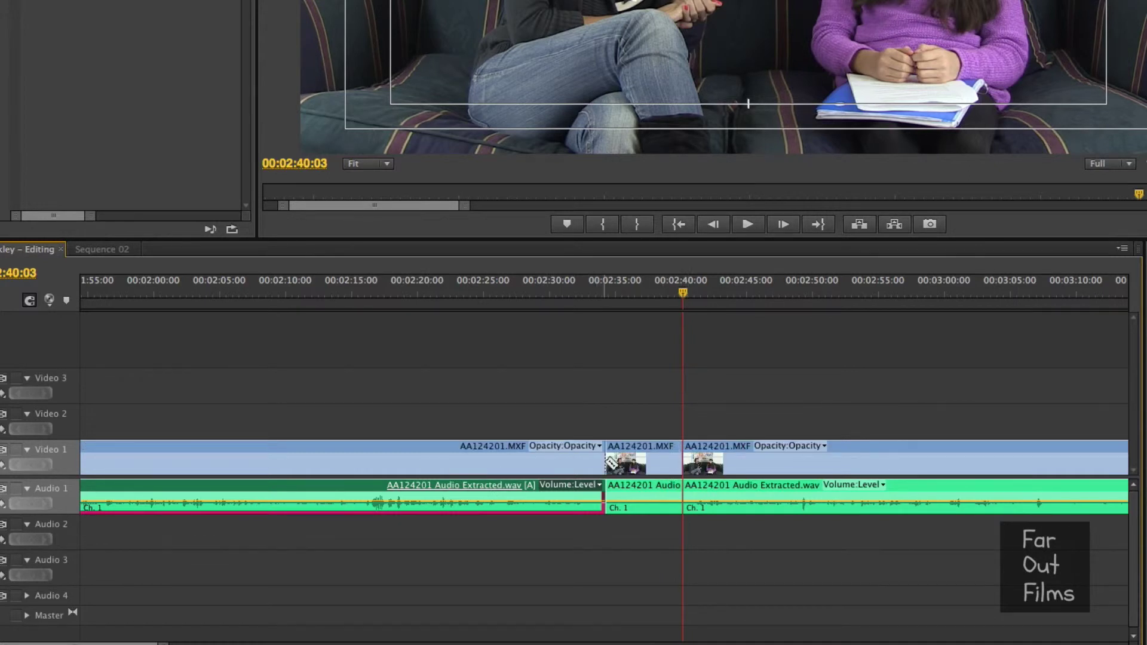
# Step: Delete the pieces between 2:34 and 2:40, close the gap, and zoom in on the edit
pyautogui.moveTo(624, 394); pyautogui.dragTo(665, 568)
pyautogui.press('Delete')
pyautogui.moveTo(860, 448); pyautogui.dragTo(786, 454)
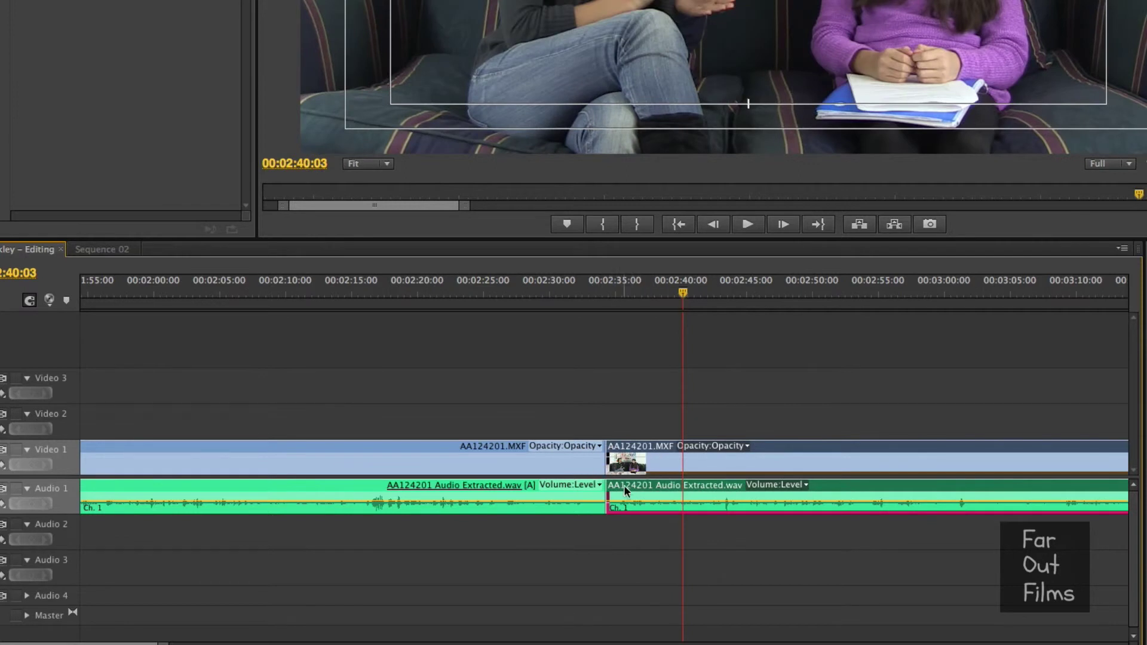
pyautogui.click(602, 299)
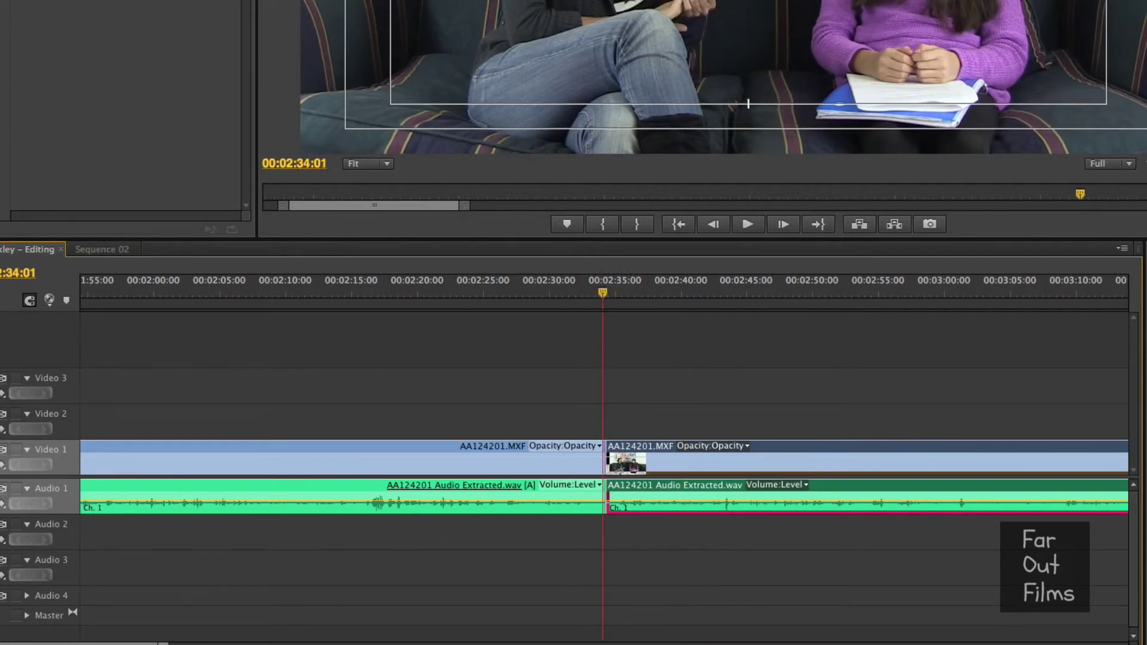
pyautogui.press('=')
pyautogui.press('=')
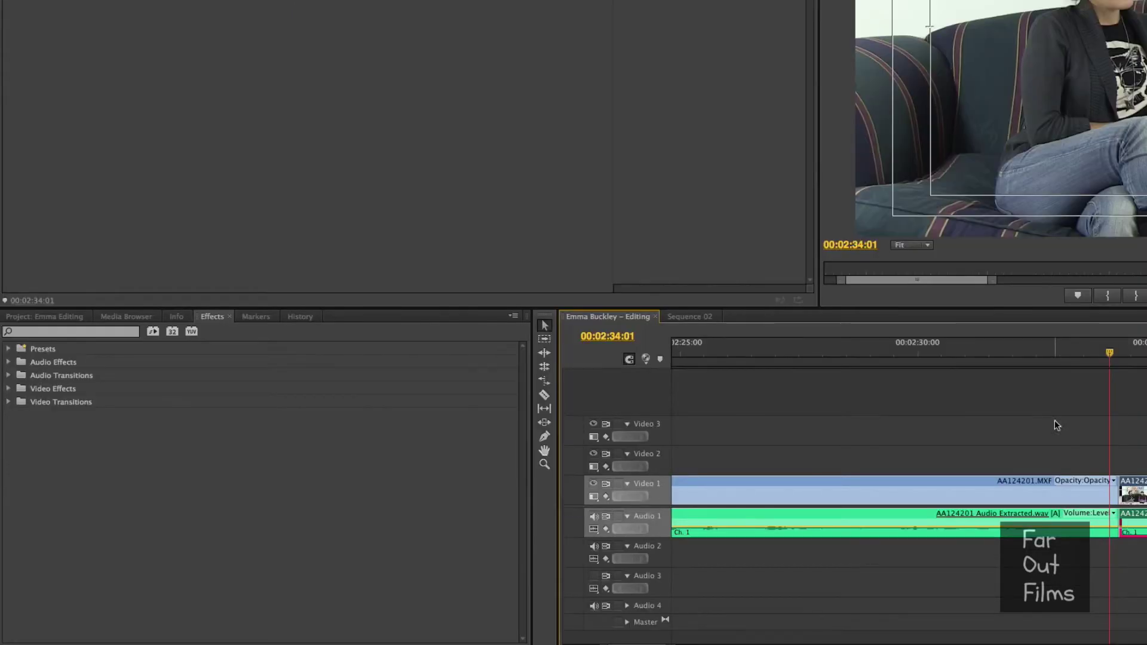
# Step: Drop a Constant Power crossfade onto the Audio 1 interview edit point near 00:02:34
pyautogui.click(1094, 526)
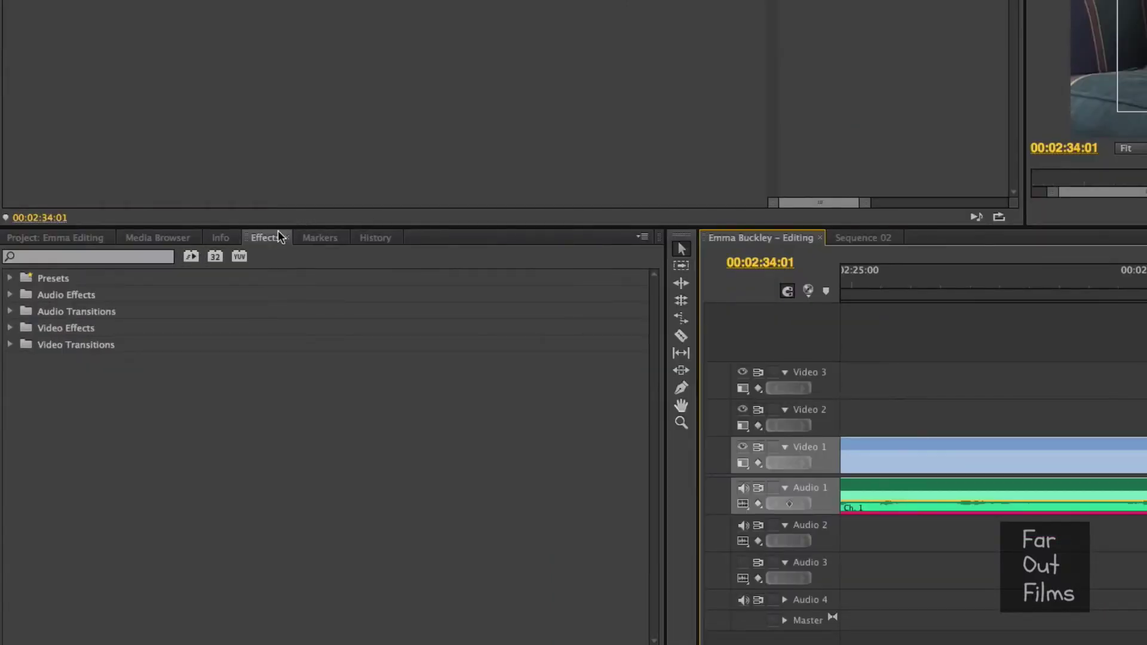
pyautogui.click(11, 312)
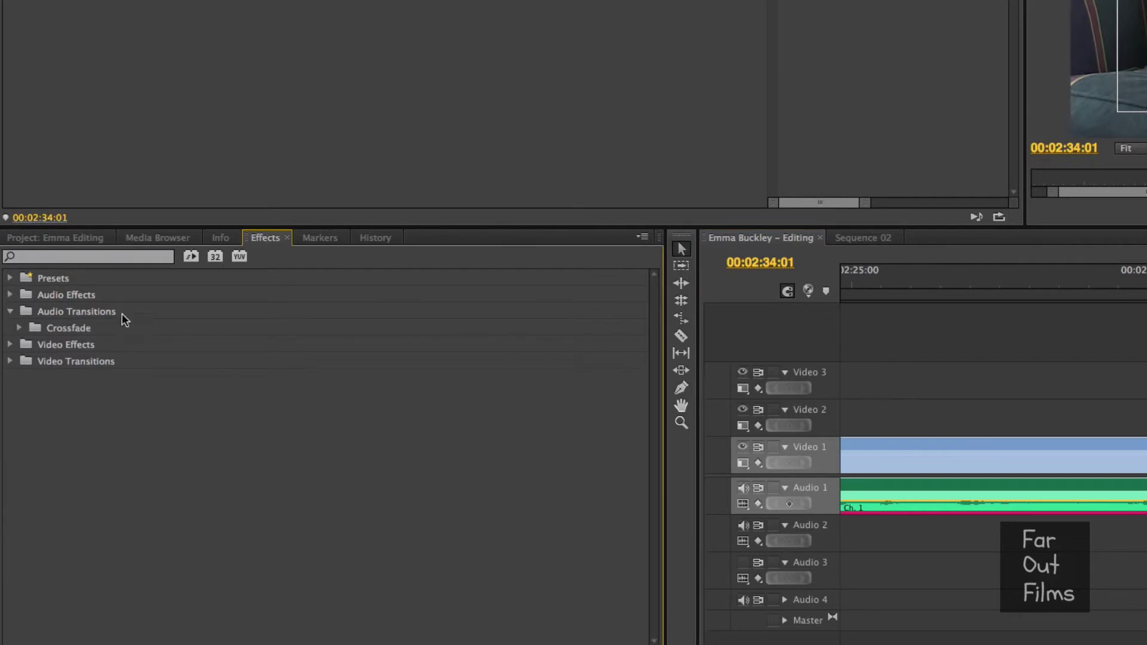
pyautogui.click(20, 329)
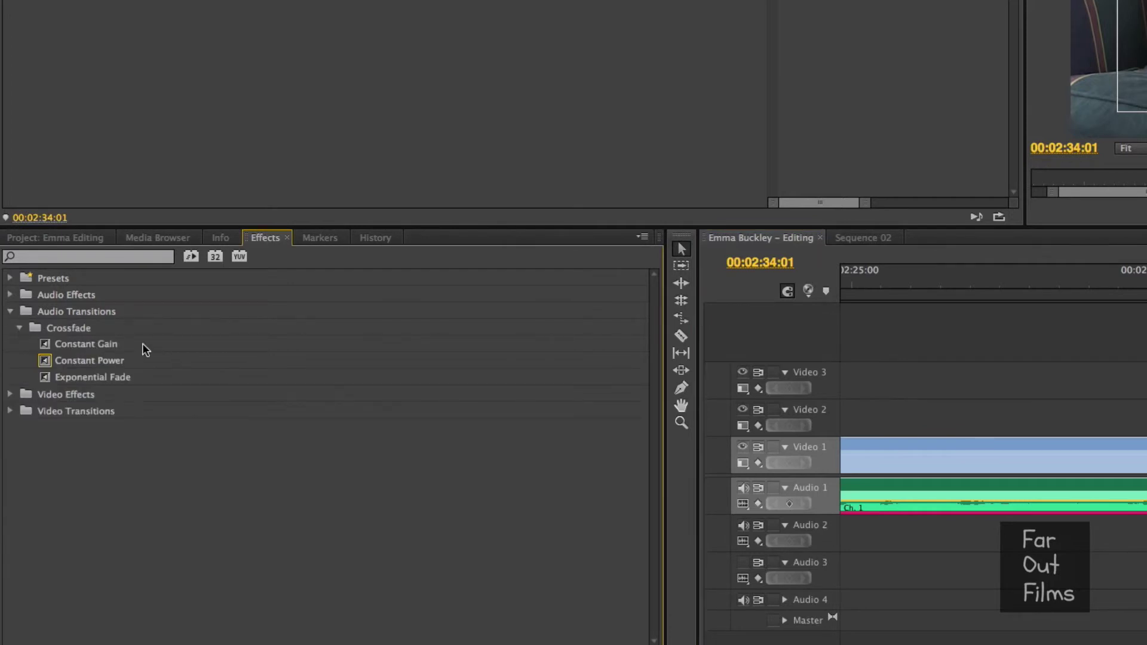
pyautogui.moveTo(75, 361); pyautogui.dragTo(569, 466)
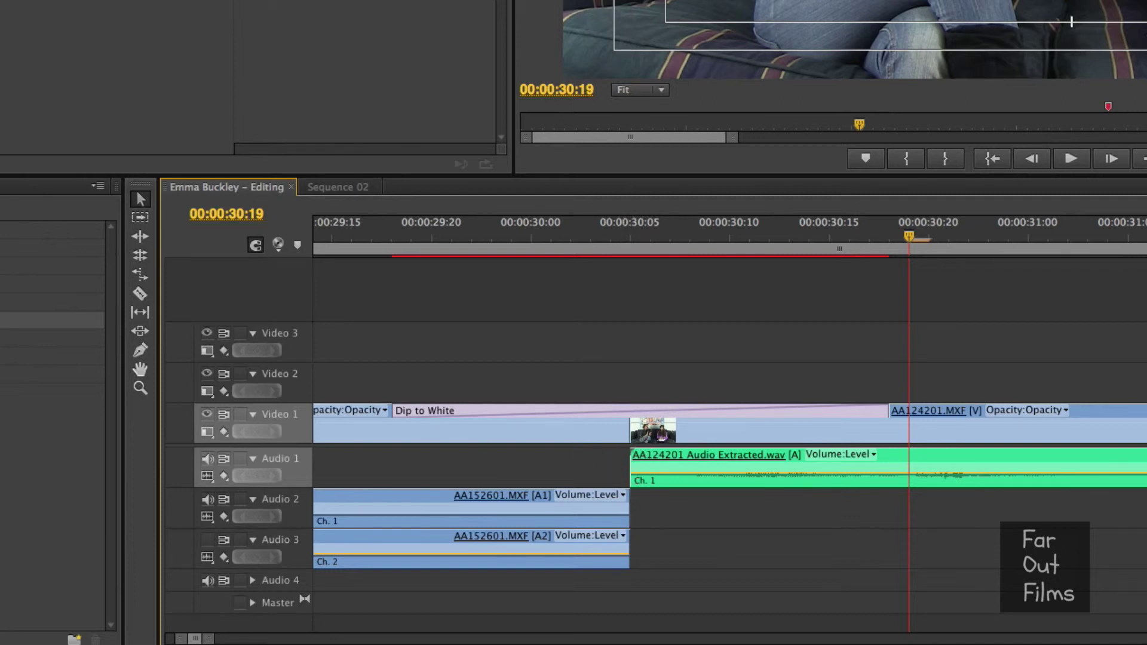
# Step: Razor-cut the clips near 0:30 and delete the short leftover piece with its Dip to White
pyautogui.click(141, 294)
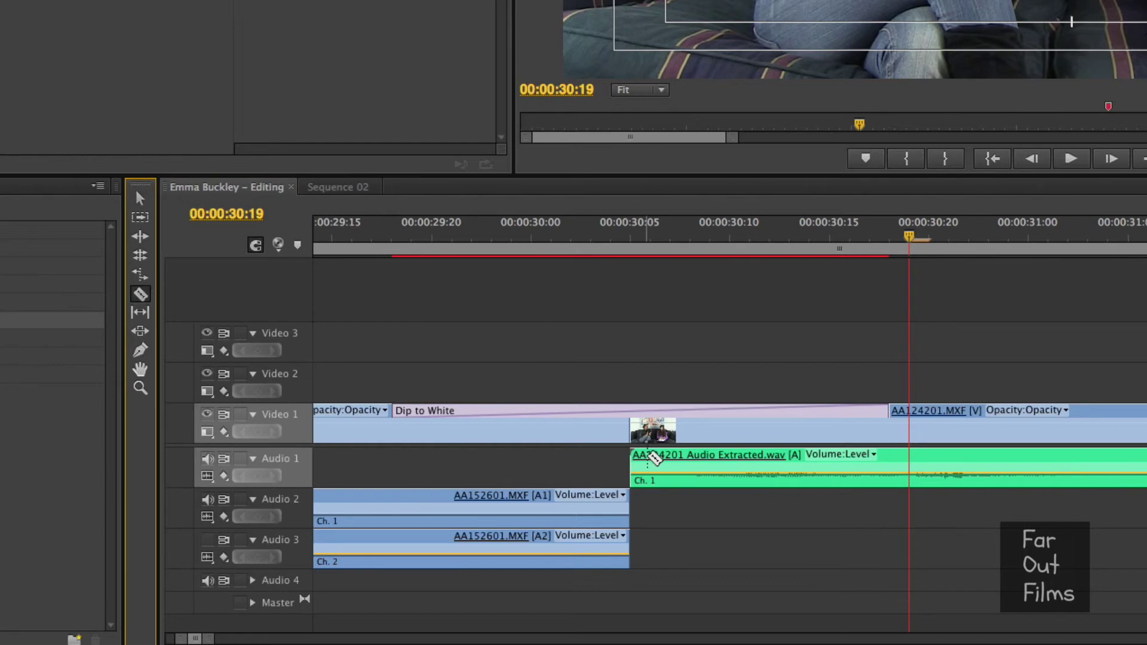
pyautogui.click(640, 468)
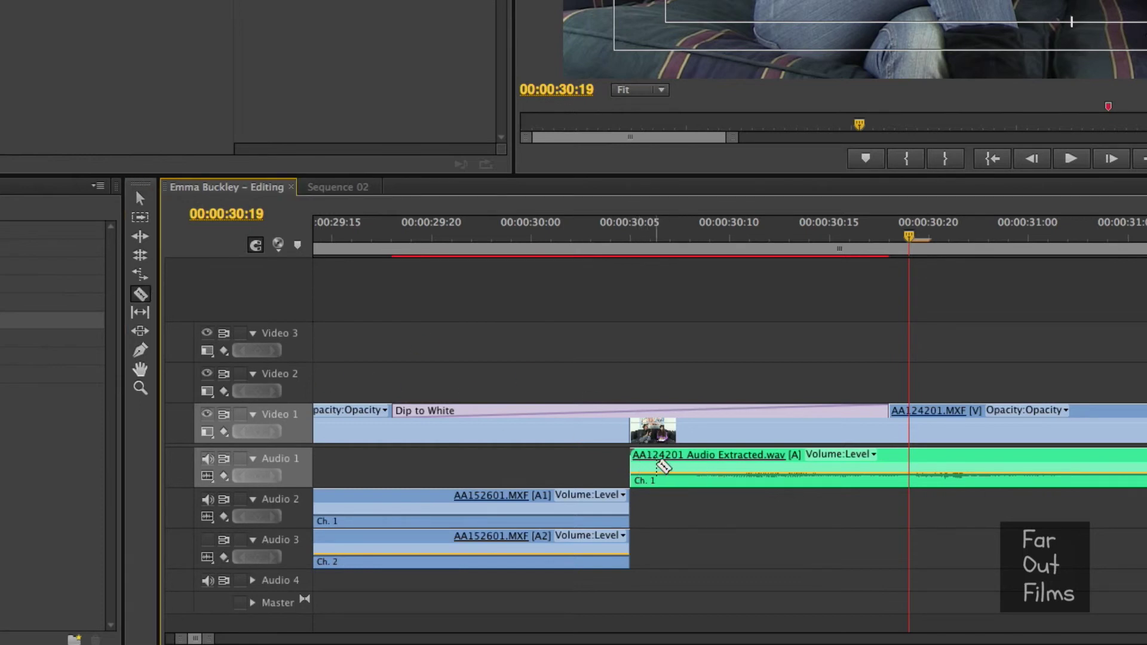
pyautogui.click(647, 469)
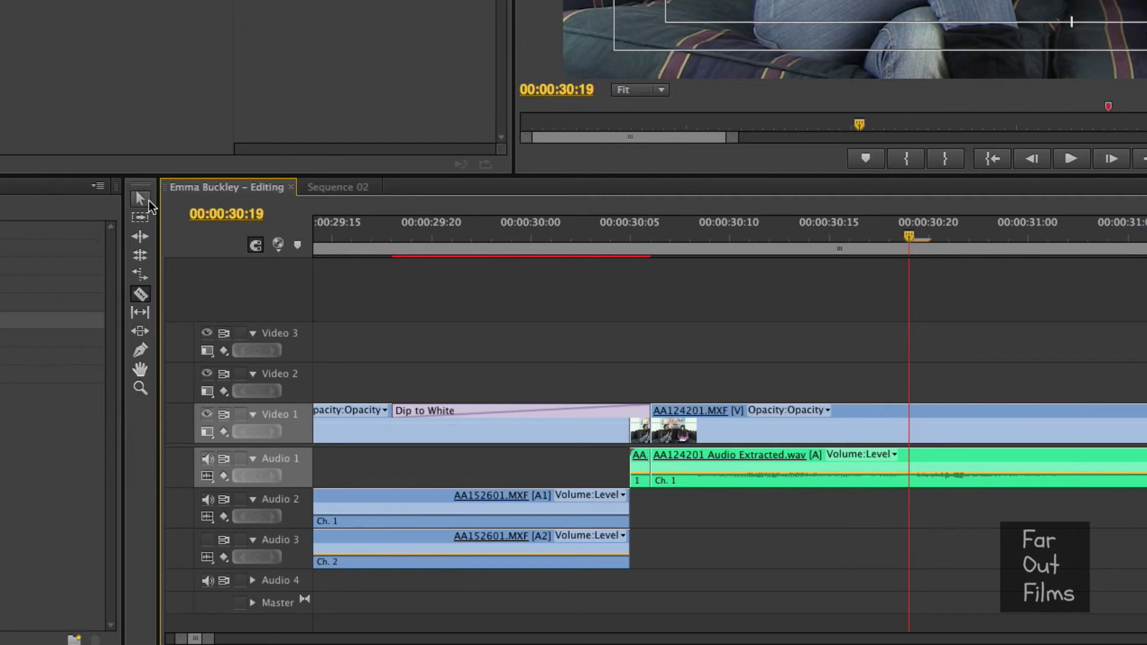
pyautogui.click(141, 199)
pyautogui.click(642, 475)
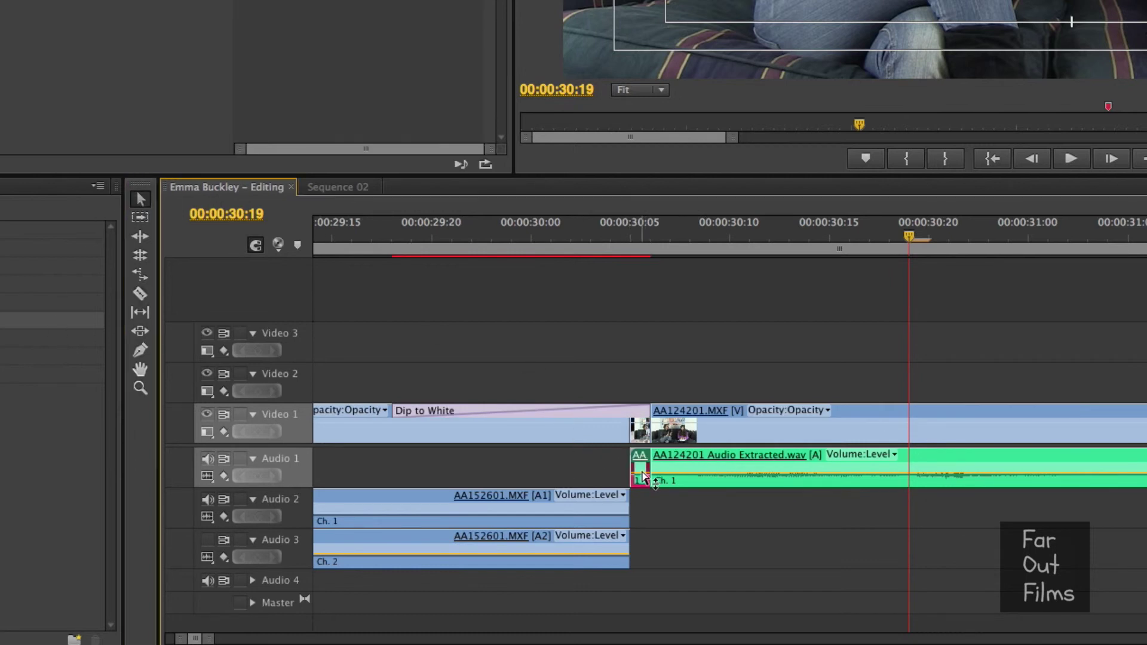
pyautogui.press('Delete')
# Step: Move the AA152601 audio up to Audio 1 and join it with a shortened Constant Power crossfade
pyautogui.click(579, 496)
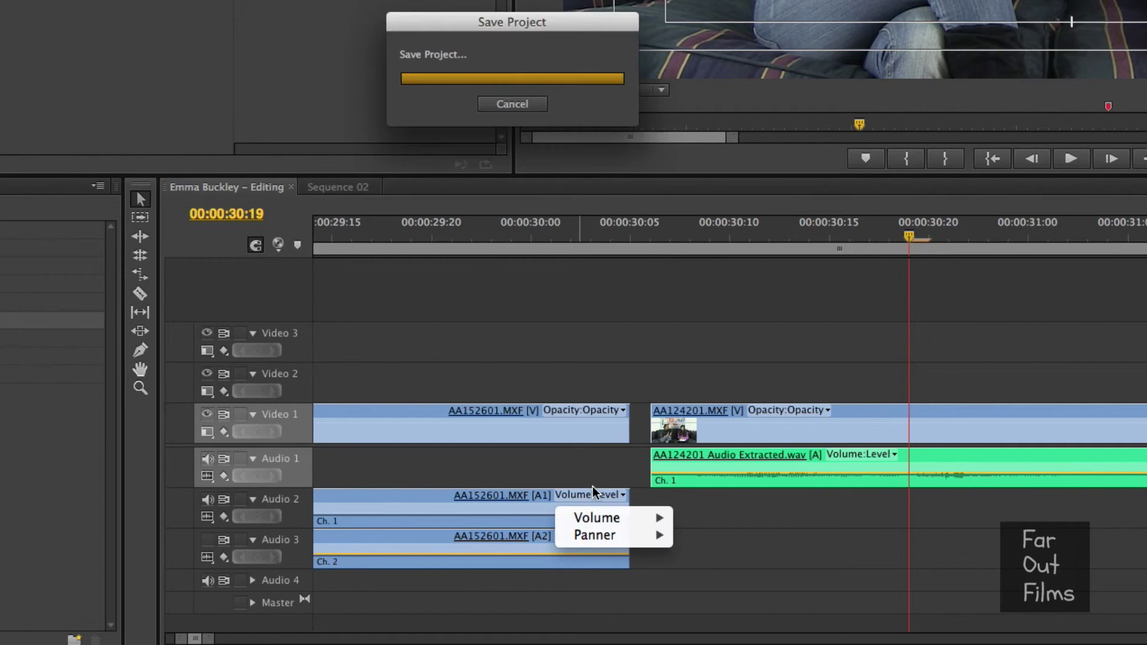
pyautogui.click(589, 471)
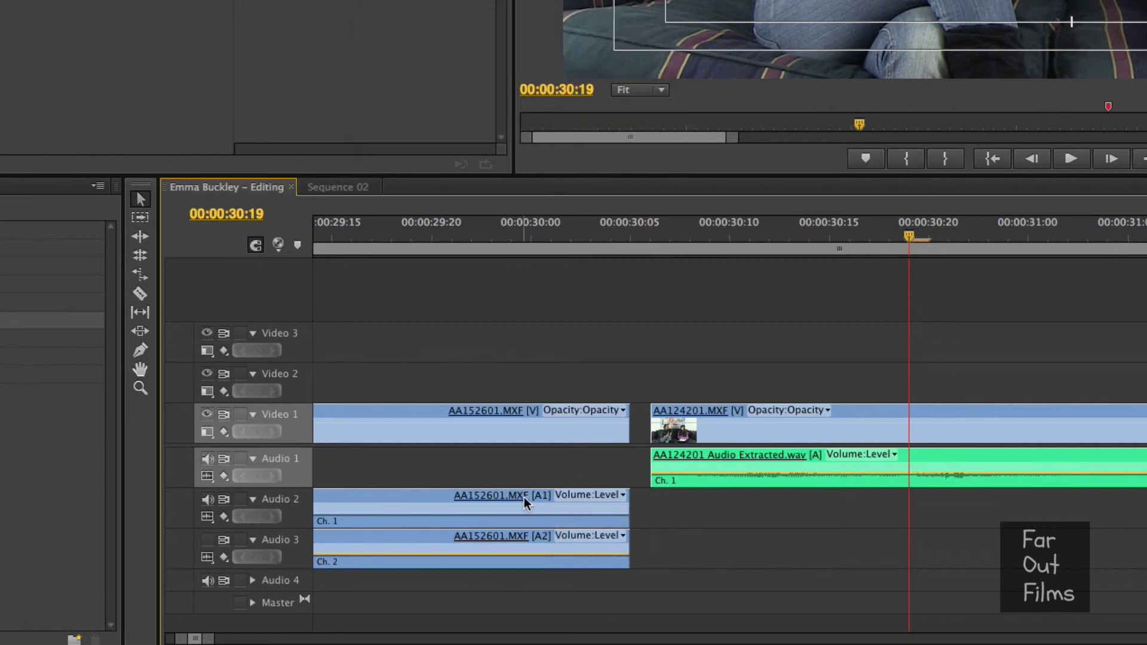
pyautogui.moveTo(524, 498); pyautogui.dragTo(568, 471)
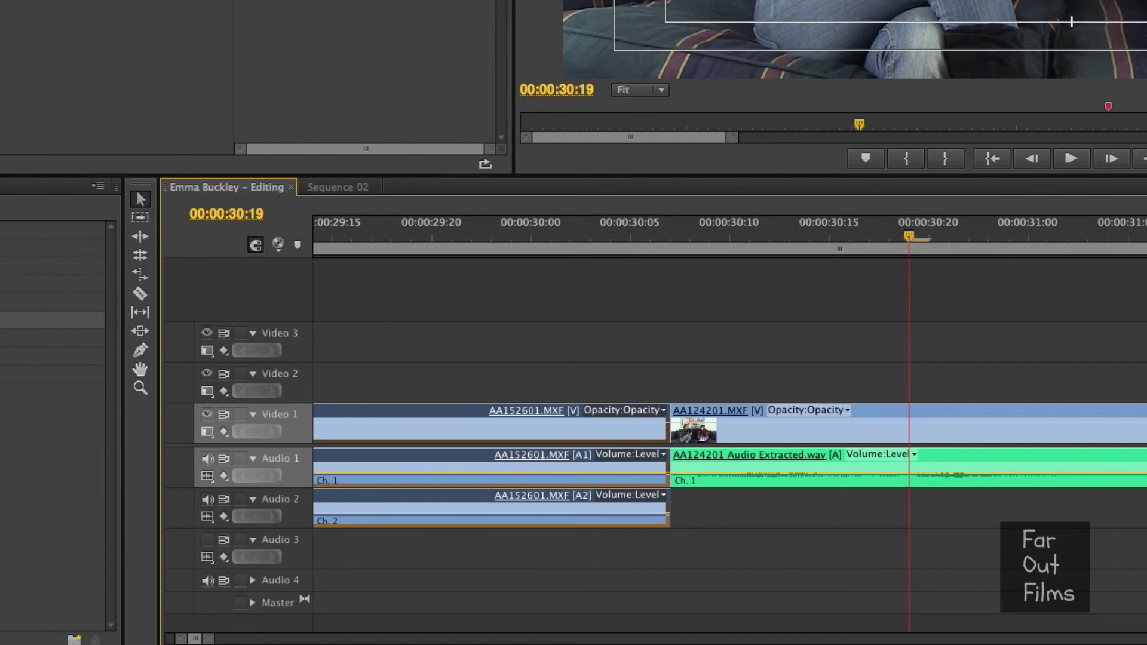
pyautogui.hotkey('ctrl', 'shift', 'd')
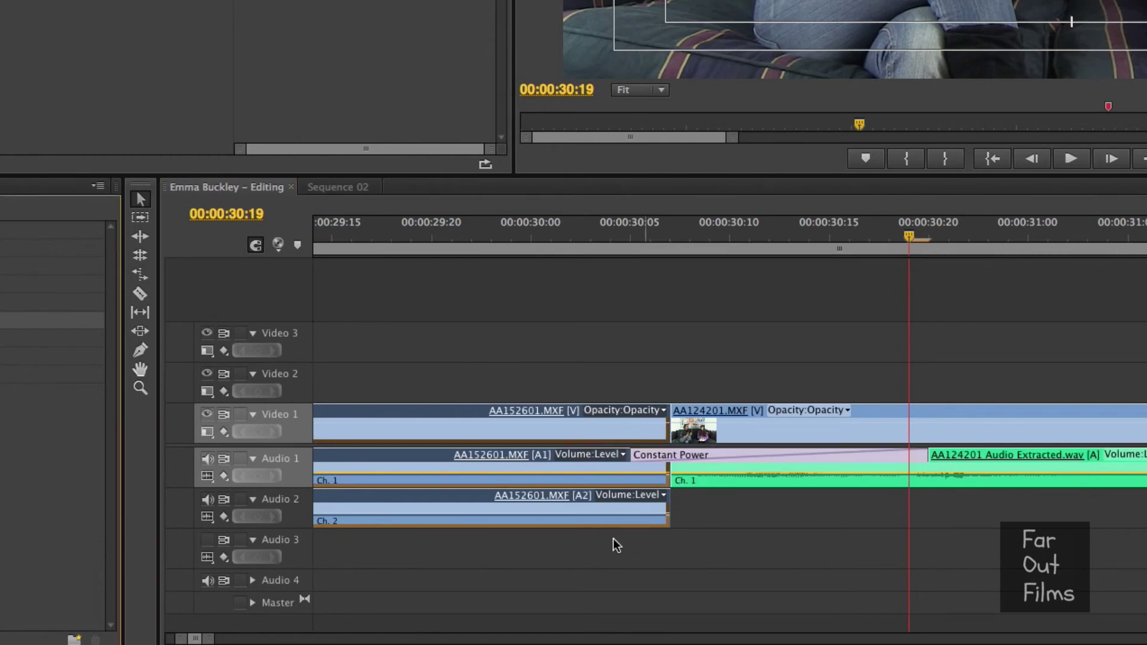
pyautogui.moveTo(924, 455); pyautogui.dragTo(687, 460)
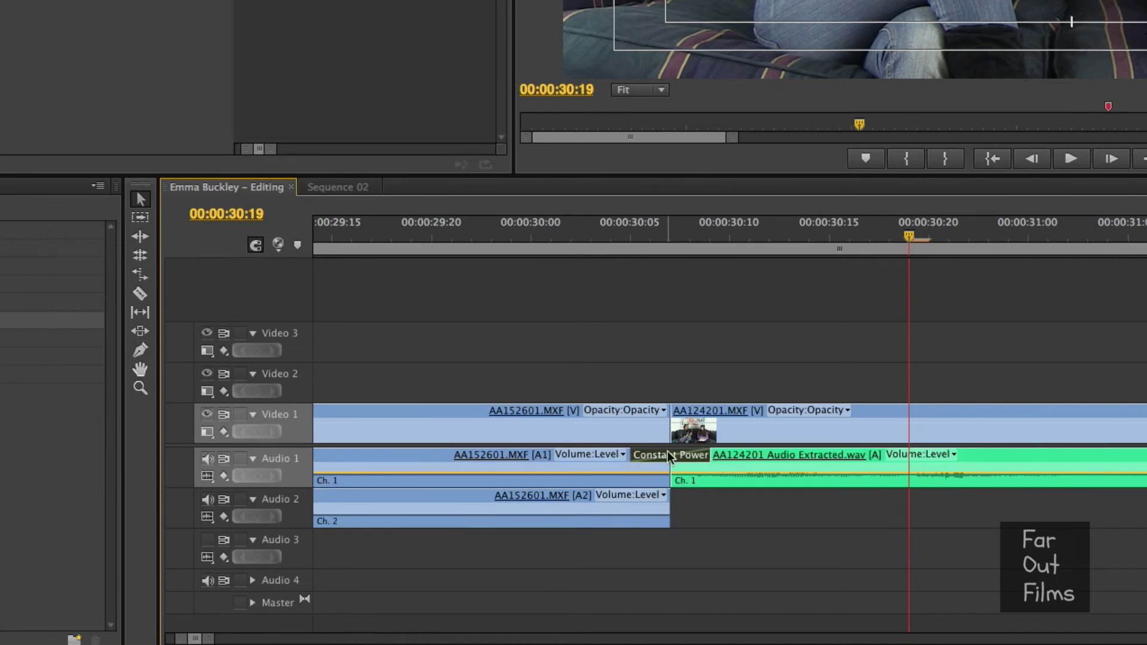